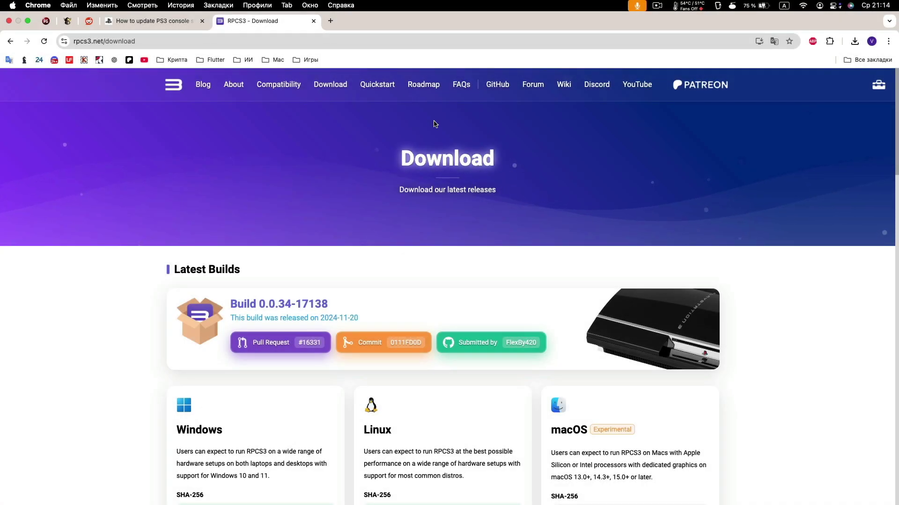
# Download the macos_arm64.7z asset from the latest rpcs3-binaries-mac-arm64 release 0.0.34-17138 on GitHub
pyautogui.scroll(-2, 696, 236)
pyautogui.scroll(-15, 697, 238)
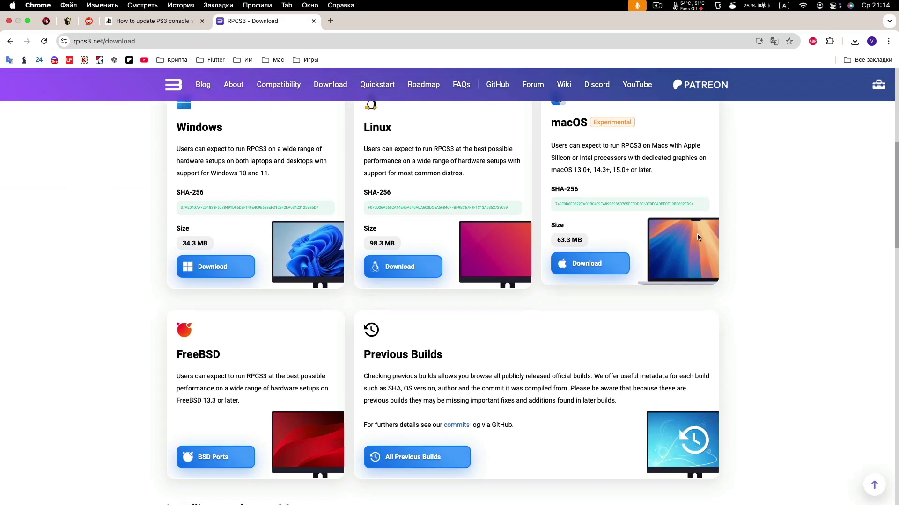
pyautogui.scroll(-10, 698, 237)
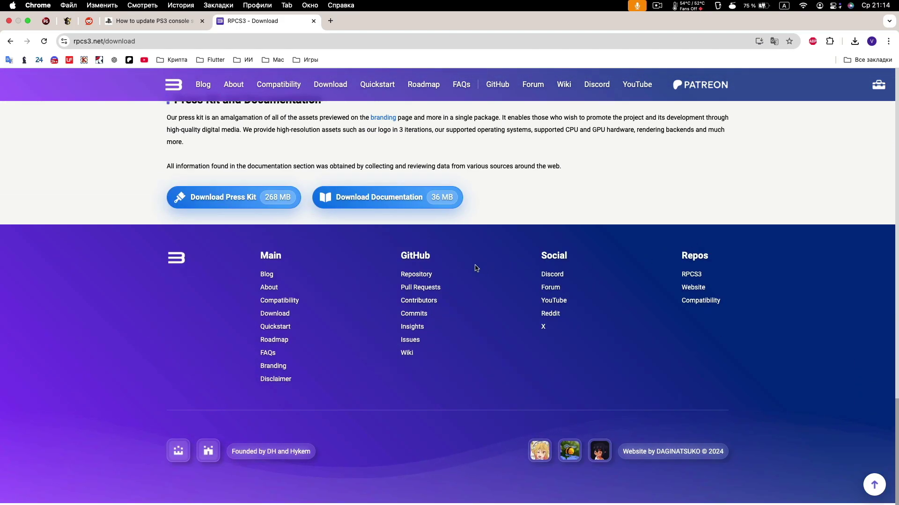
pyautogui.click(417, 275)
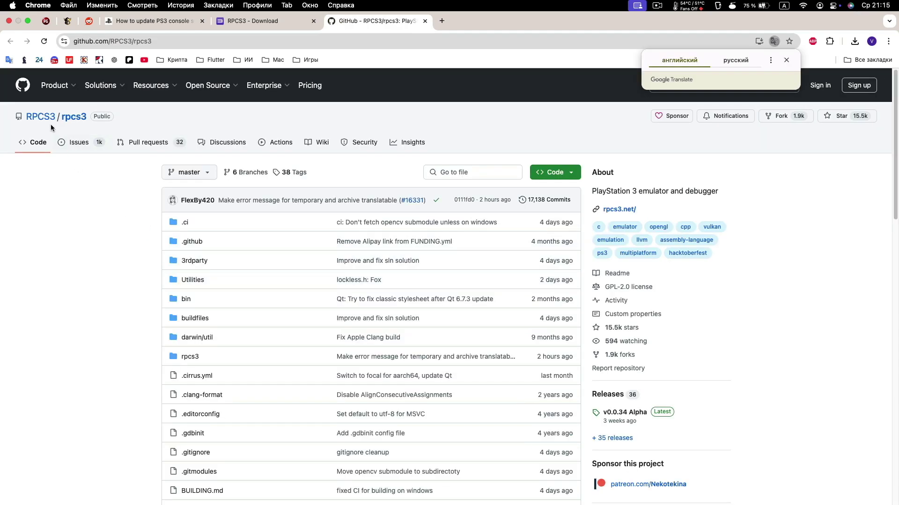
pyautogui.click(40, 116)
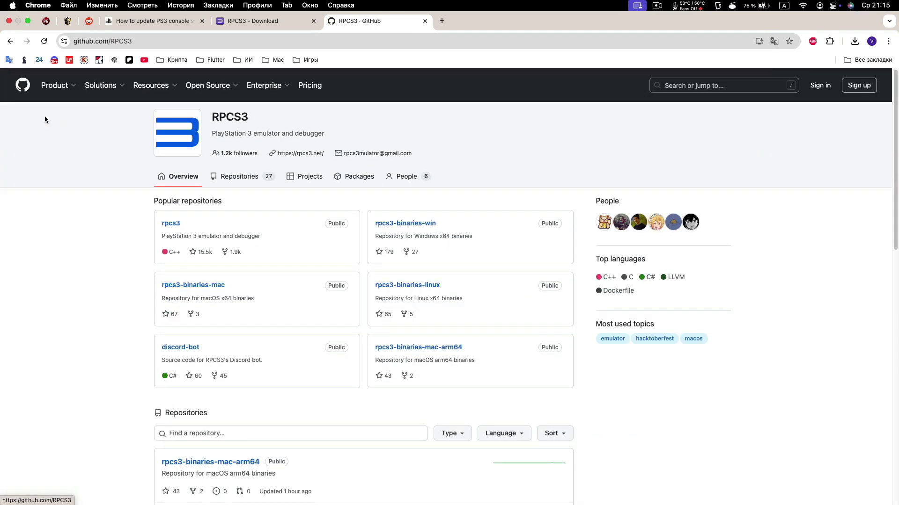
pyautogui.click(428, 352)
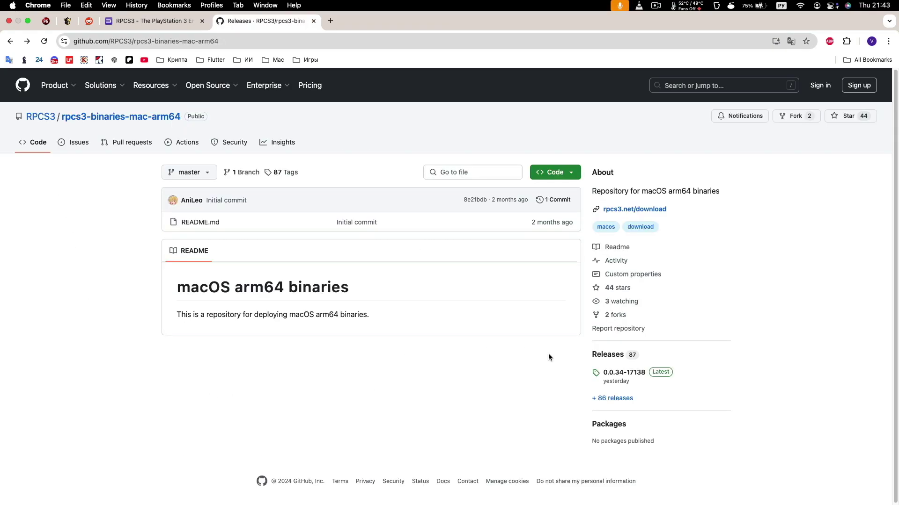
pyautogui.click(620, 372)
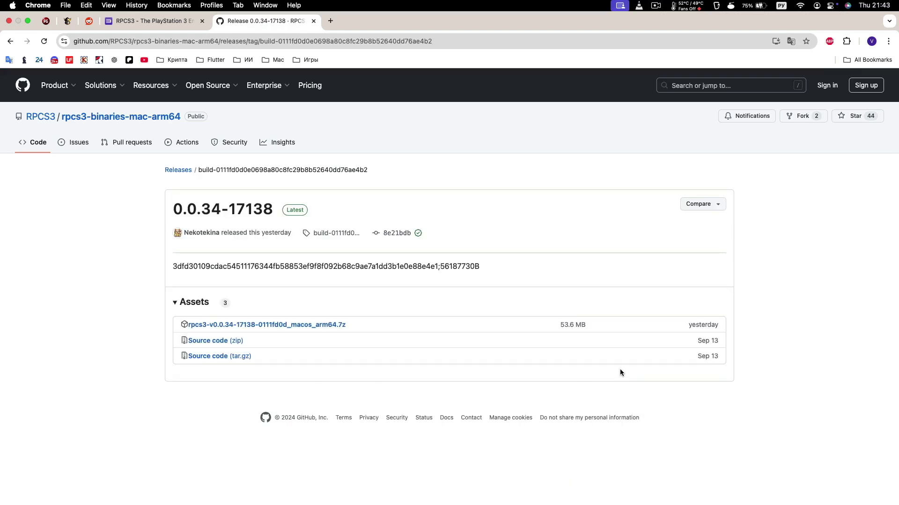
pyautogui.click(303, 328)
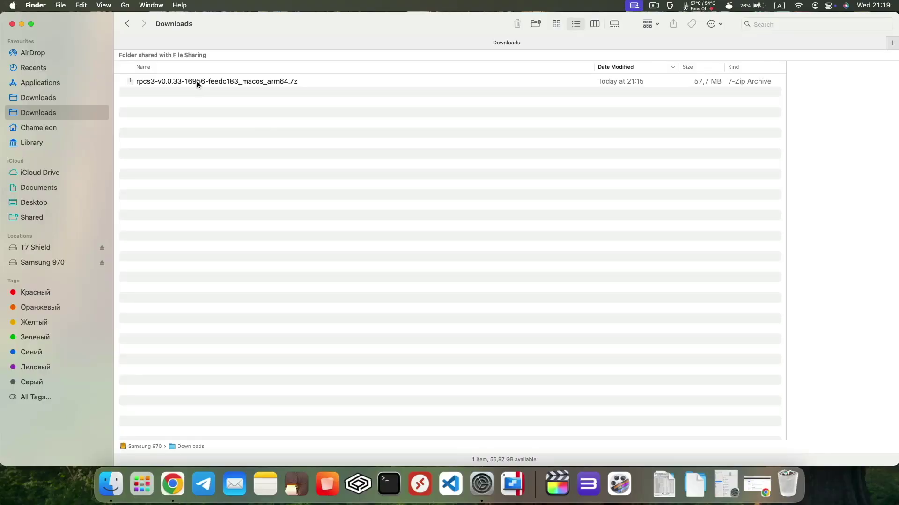
# Extract the RPCS3 .7z archive in Downloads and copy the RPCS3 app into Applications
pyautogui.doubleClick(197, 82)
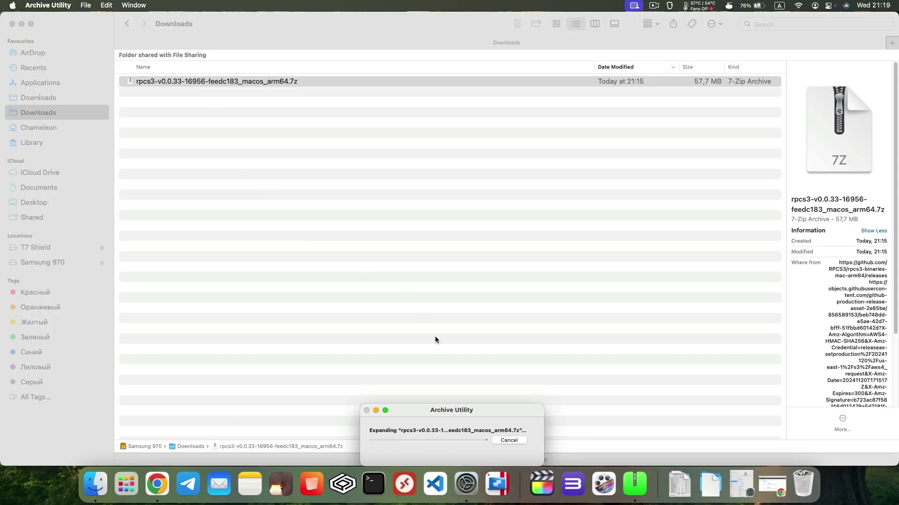
pyautogui.moveTo(455, 409); pyautogui.dragTo(394, 225)
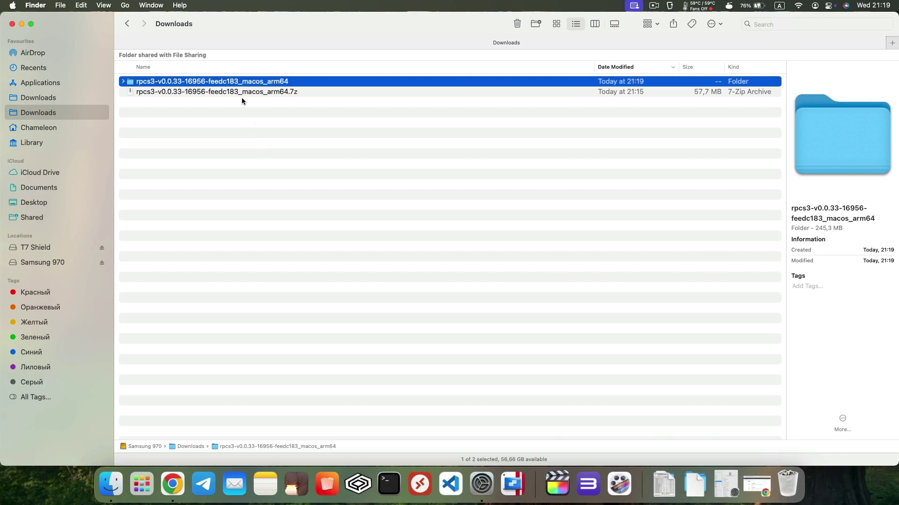
pyautogui.doubleClick(231, 82)
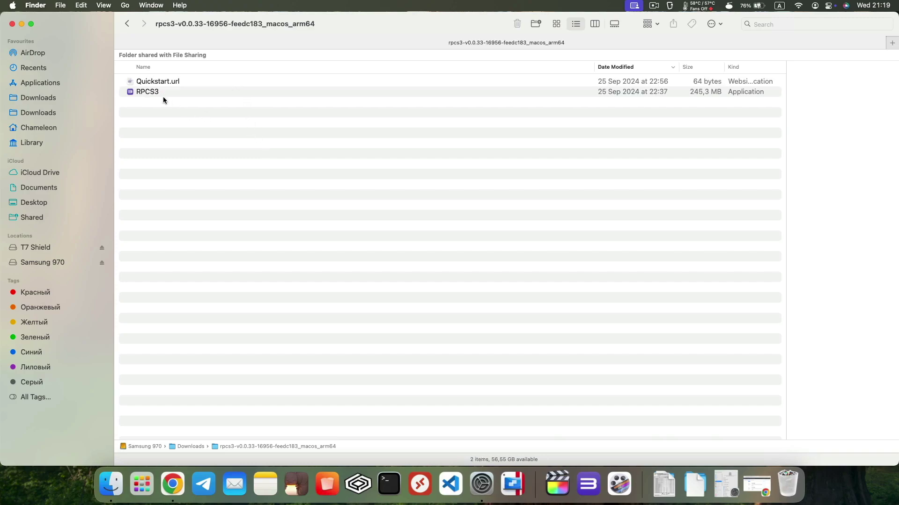
pyautogui.moveTo(150, 92); pyautogui.dragTo(53, 88)
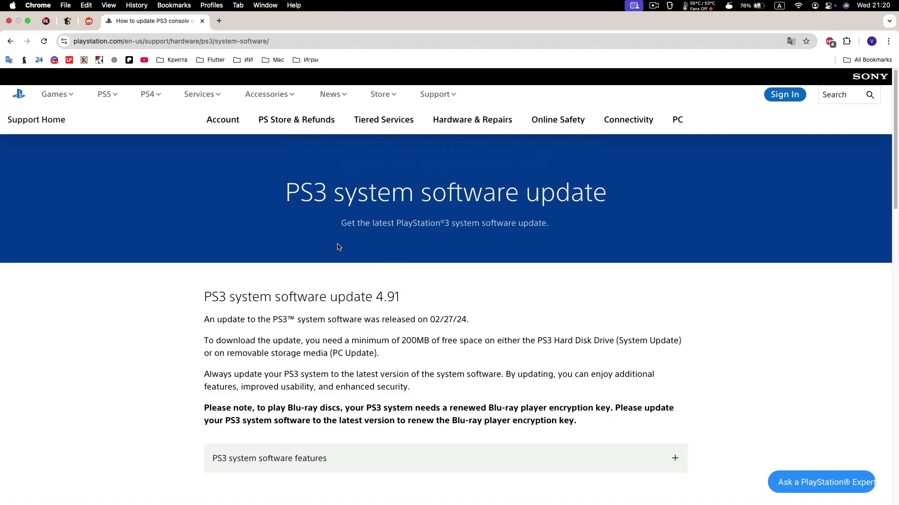
# Save the PS3UPDAT update file from 'Reinstall using a computer' into Downloads
pyautogui.scroll(-10, 344, 250)
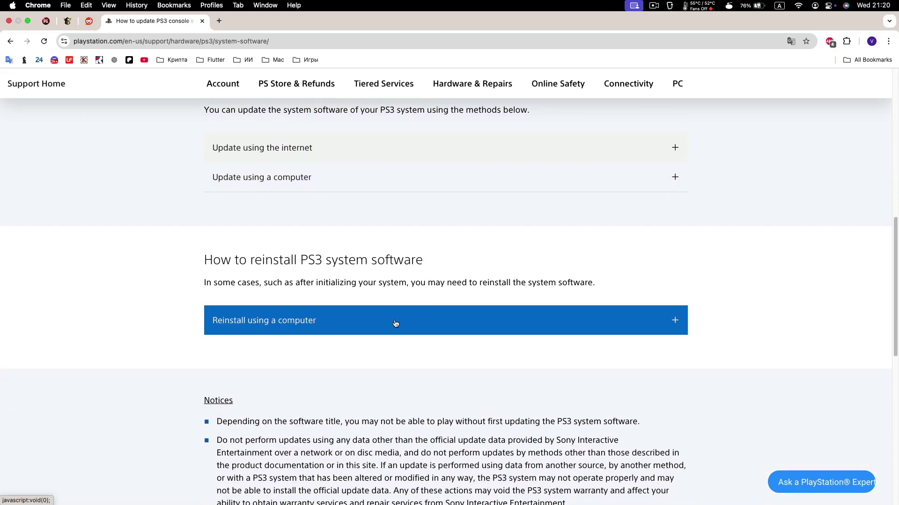
pyautogui.click(314, 323)
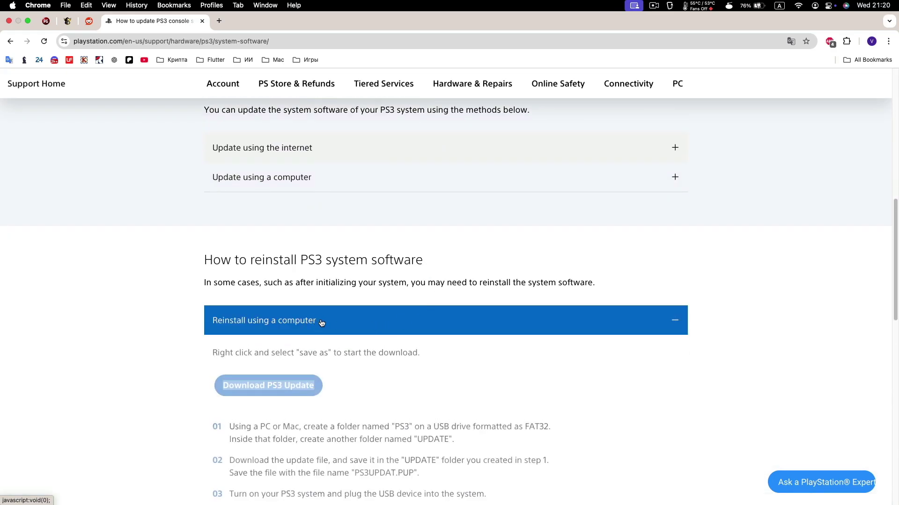
pyautogui.rightClick(274, 389)
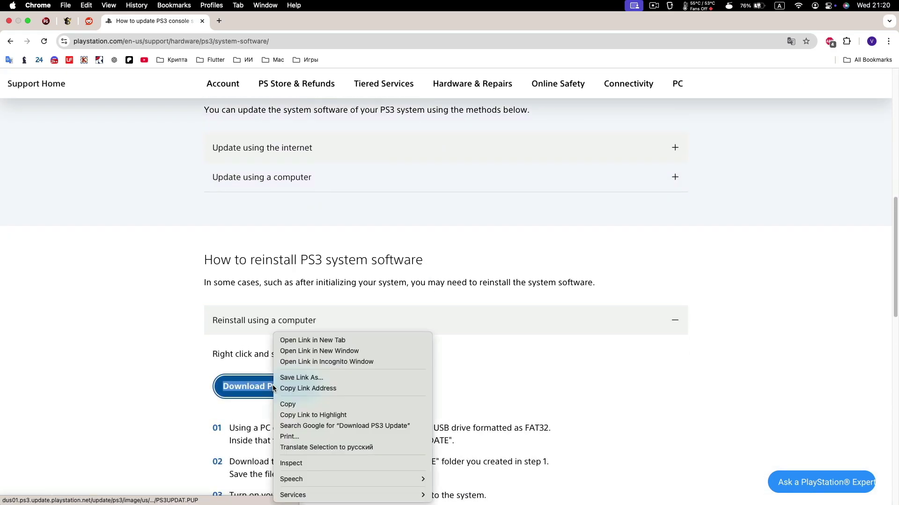
pyautogui.click(317, 380)
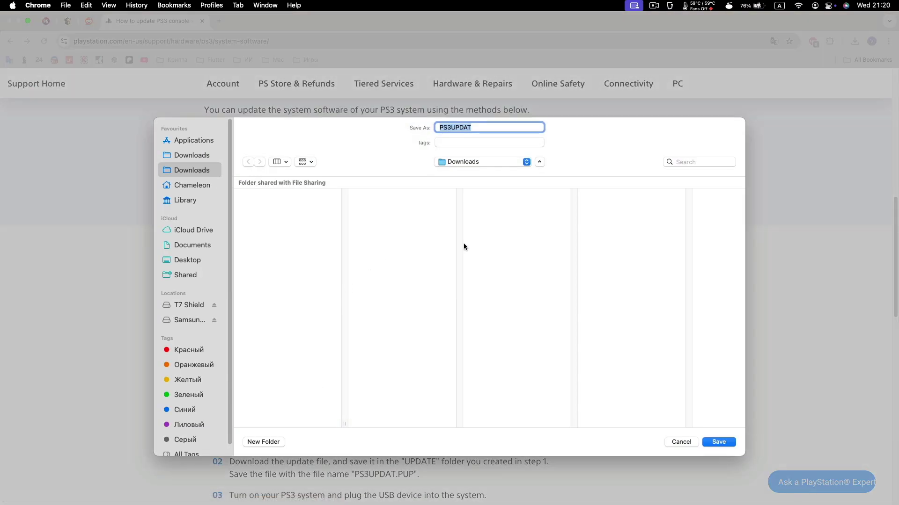
pyautogui.click(718, 442)
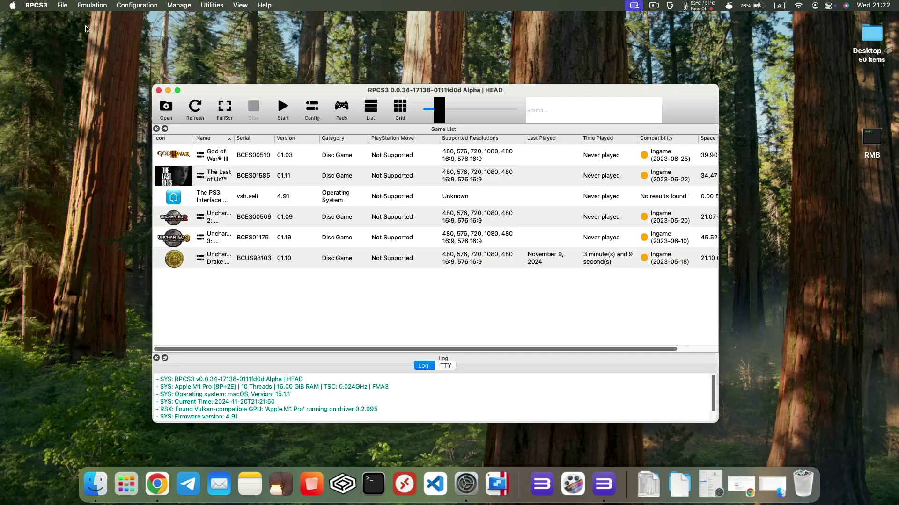
# Reinstall firmware 4.91 from PS3UPDAT.PUP, overwriting the existing install, then close the crashed emulator window
pyautogui.click(62, 7)
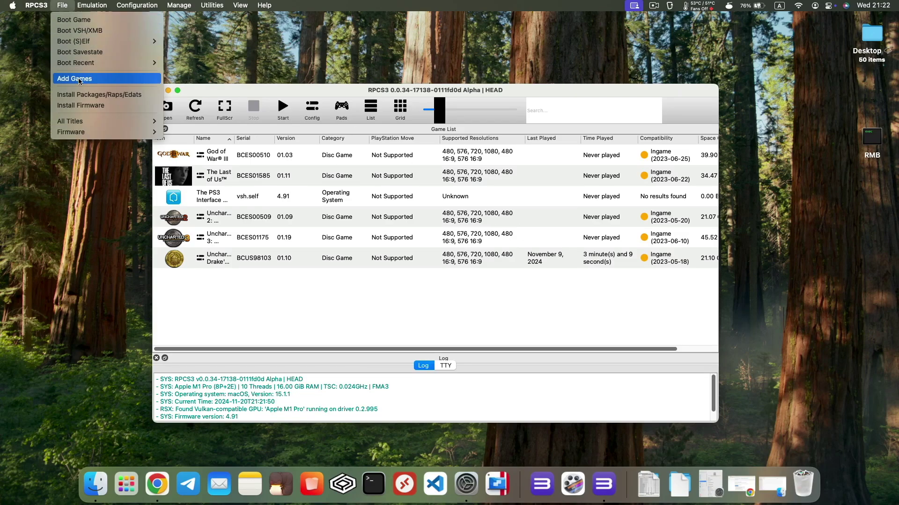
pyautogui.click(85, 102)
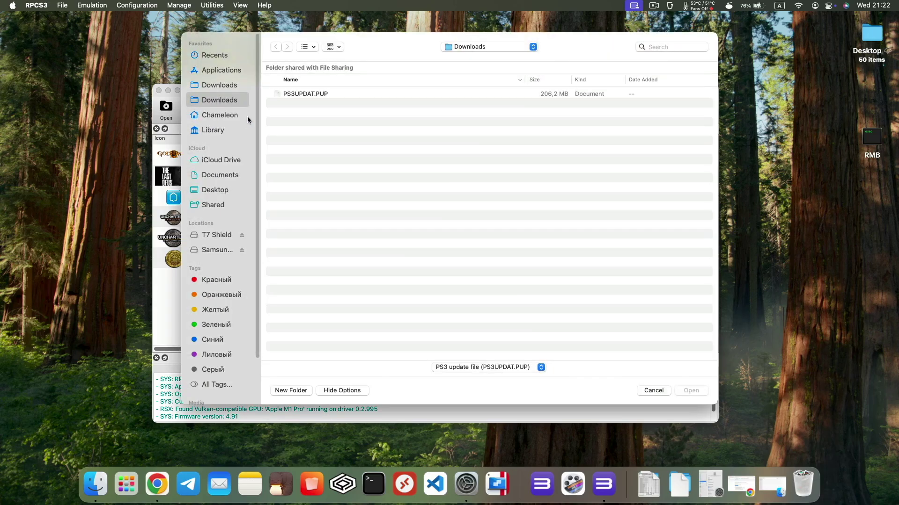
pyautogui.click(308, 94)
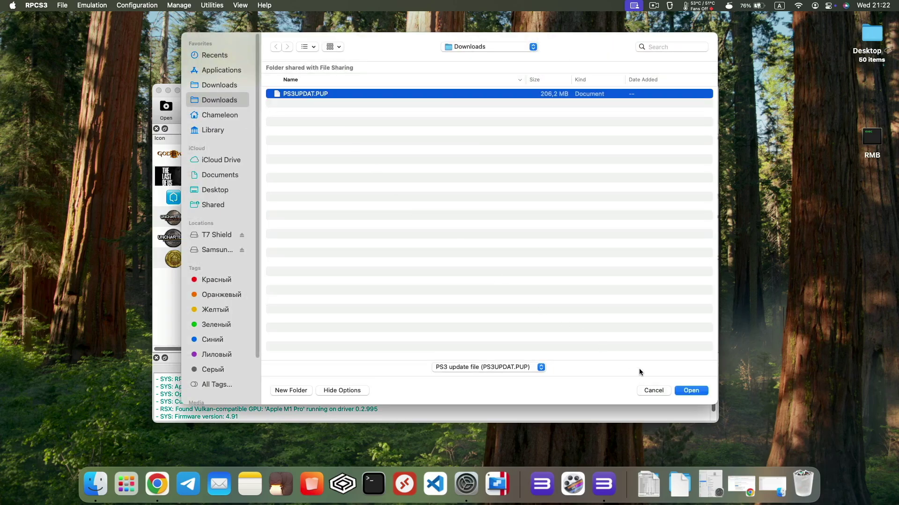
pyautogui.click(687, 391)
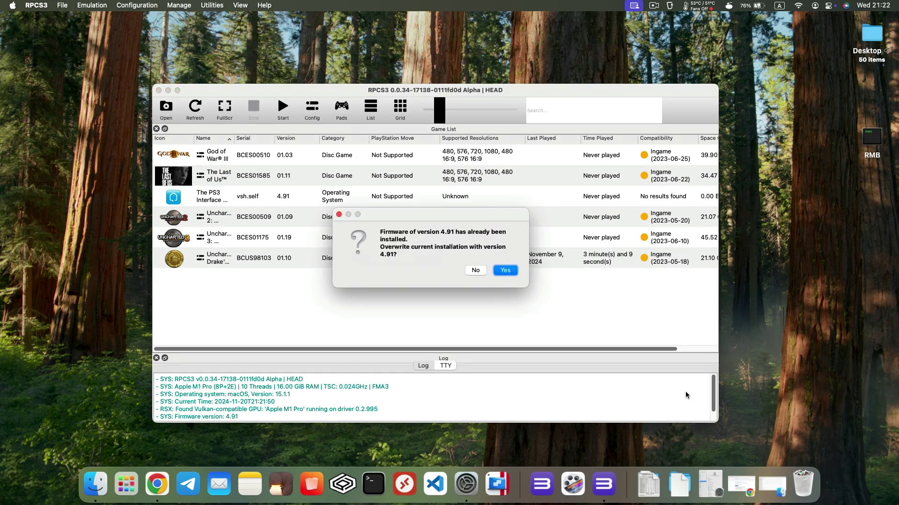
pyautogui.click(506, 271)
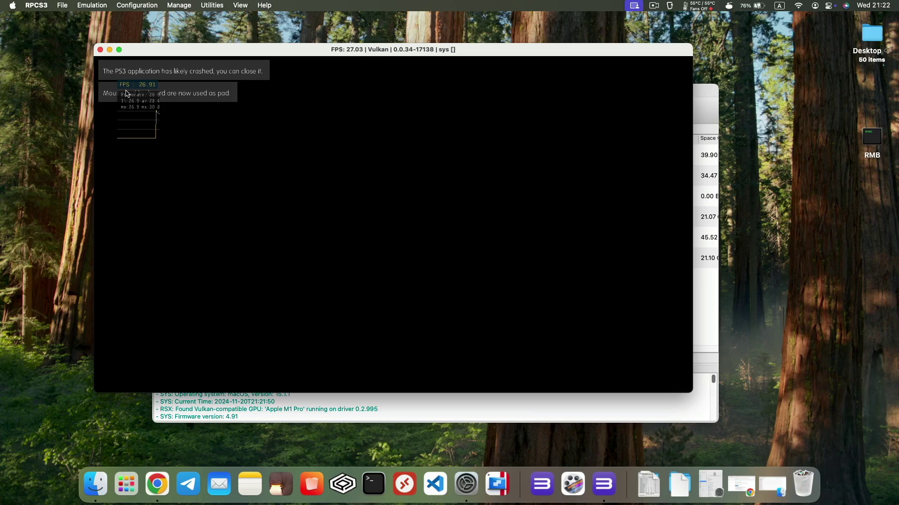
pyautogui.click(100, 49)
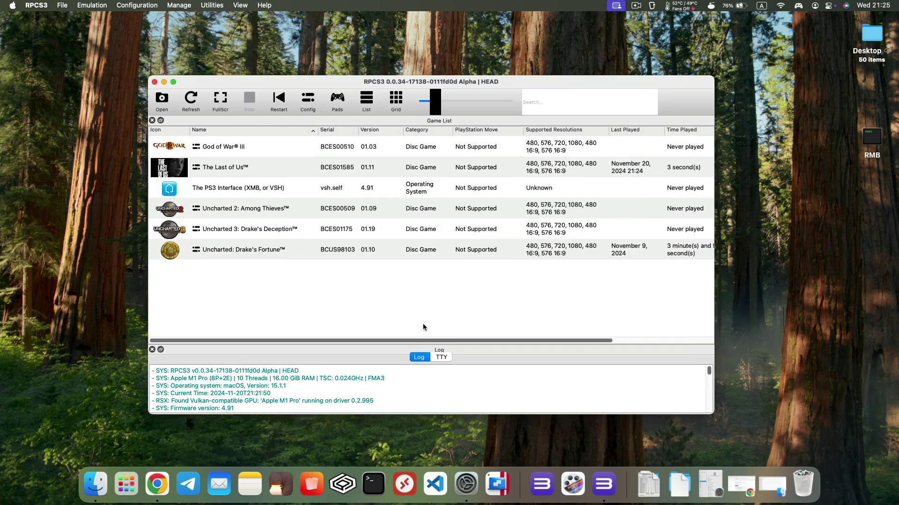
# Boot The Last of Us from BCES01585/PS3_GAME, then return to the game list
pyautogui.click(161, 99)
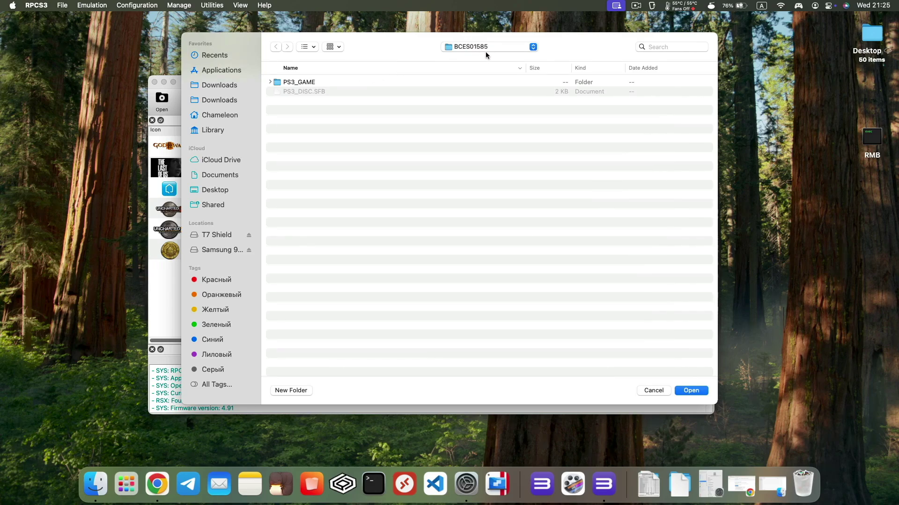
pyautogui.doubleClick(300, 84)
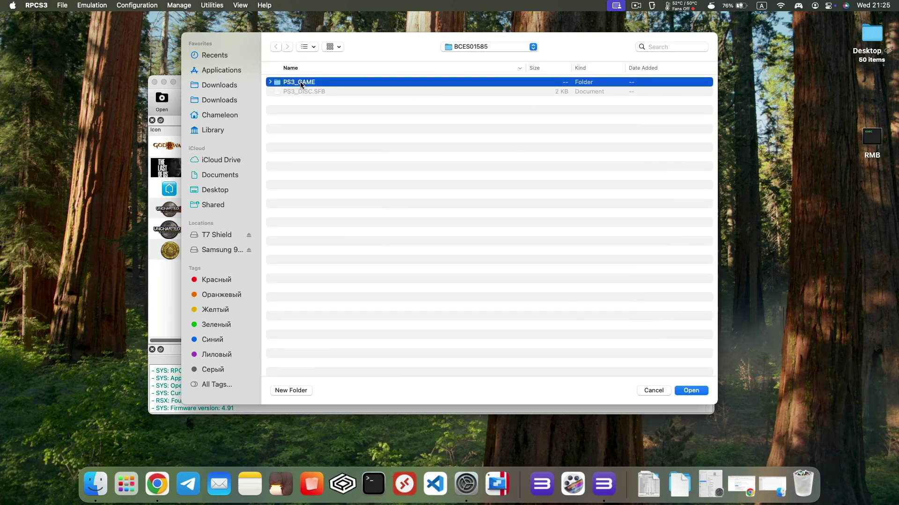
pyautogui.click(692, 392)
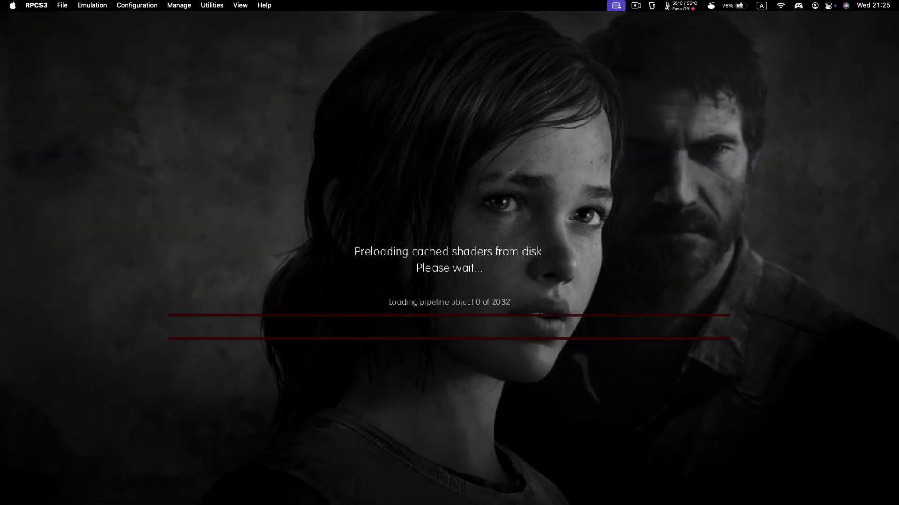
pyautogui.click(5, 19)
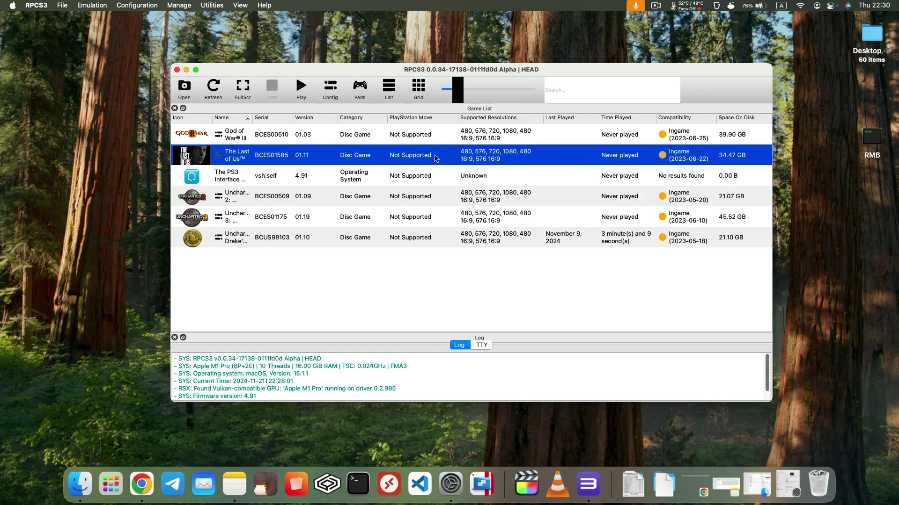
# Download the compatibility database, then check The Last of Us (BCES01585) compatibility online
pyautogui.rightClick(435, 158)
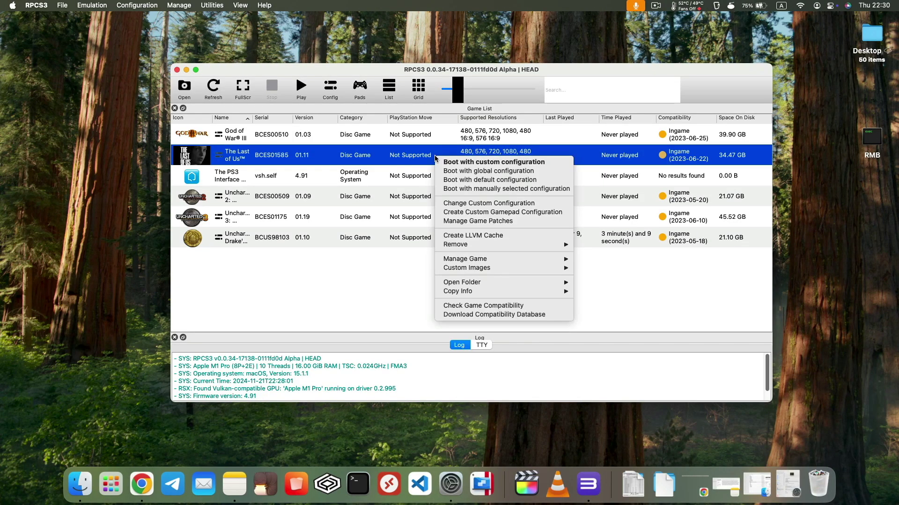
pyautogui.click(478, 314)
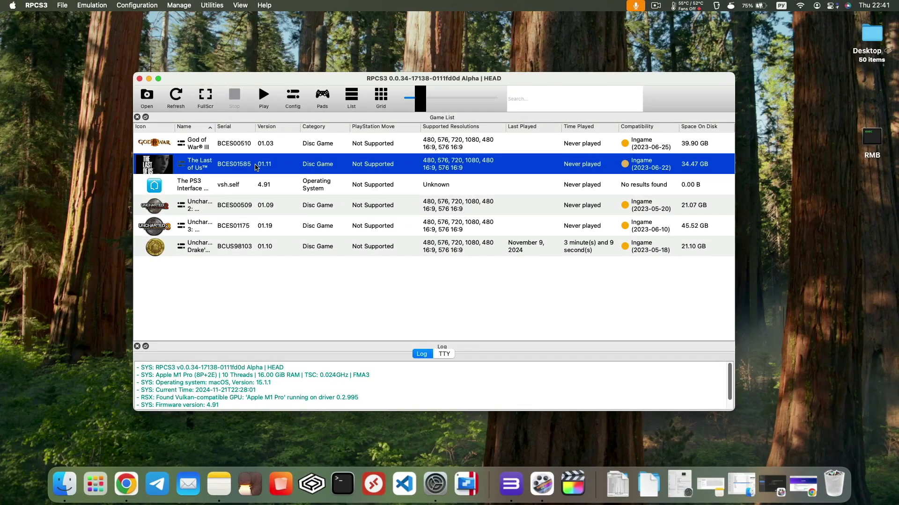
pyautogui.rightClick(237, 162)
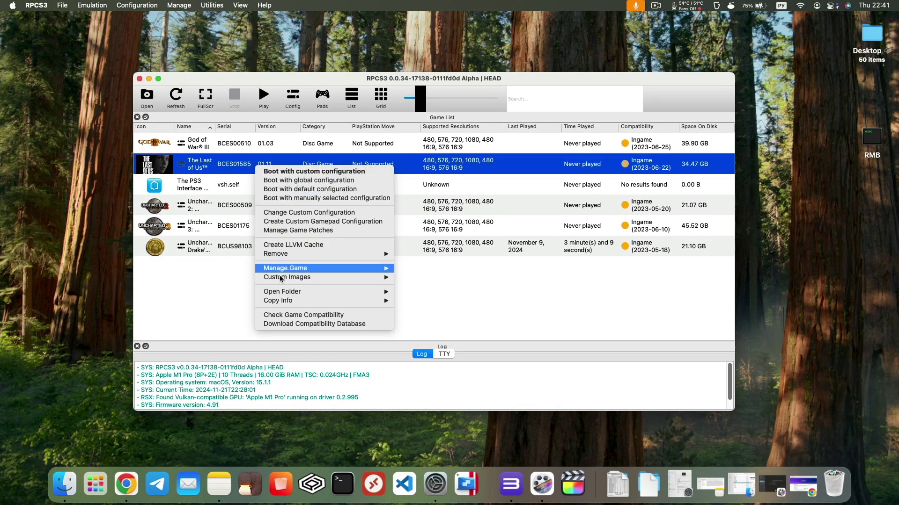
pyautogui.click(290, 315)
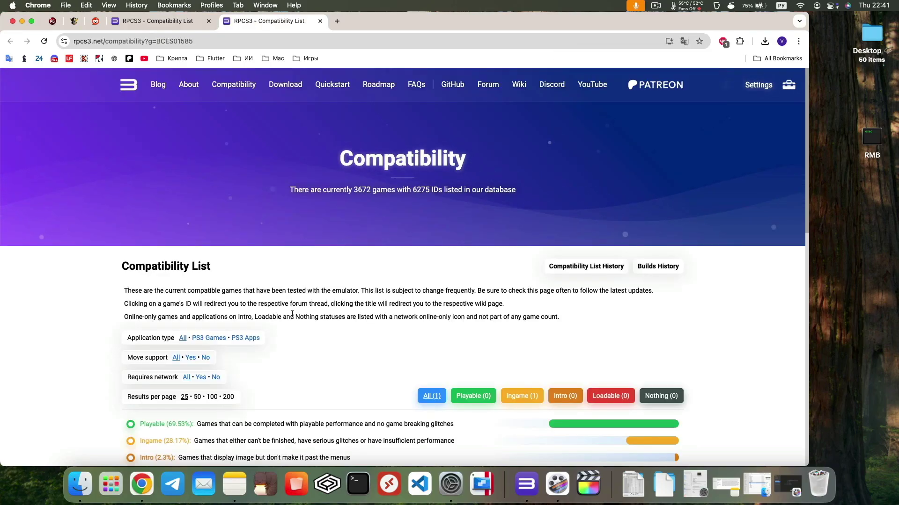
# Open The Last of Us wiki page from the compatibility results and scroll through Configuration and Patches
pyautogui.scroll(-3, 622, 281)
pyautogui.scroll(-2, 621, 279)
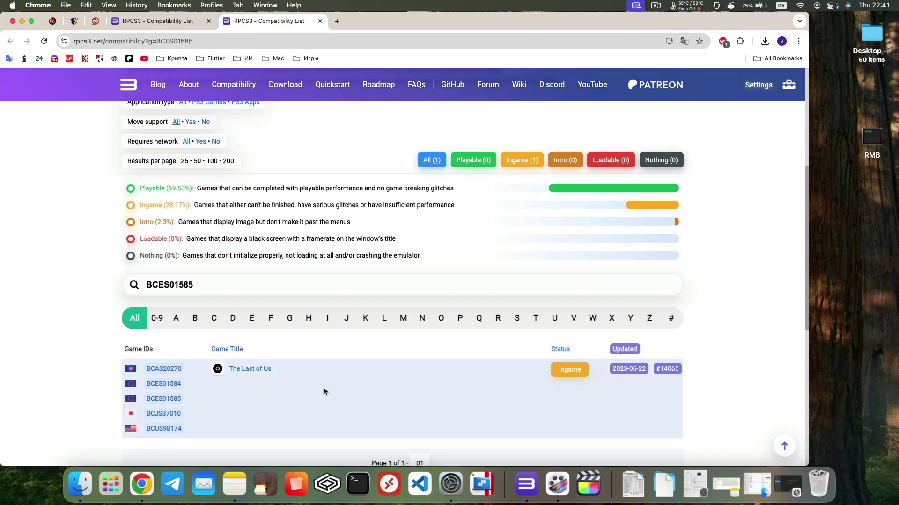
pyautogui.click(253, 373)
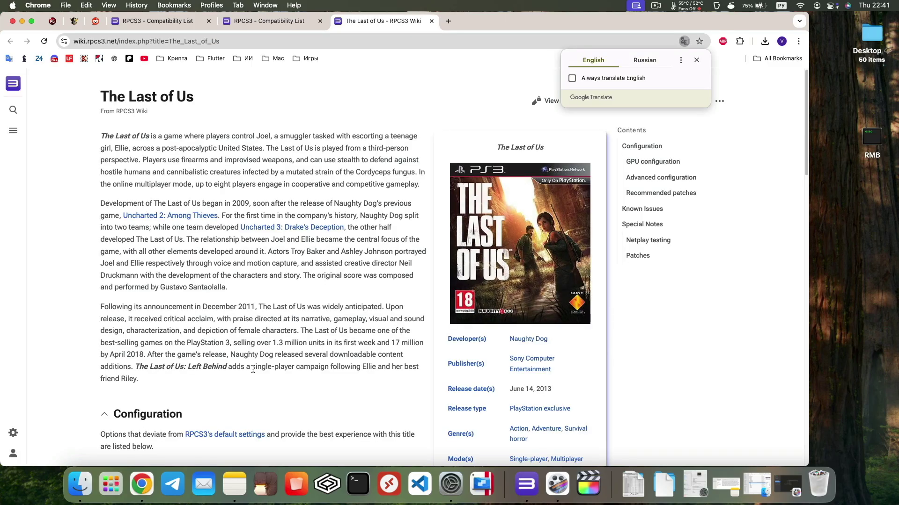
pyautogui.scroll(-3, 290, 346)
pyautogui.scroll(-9, 294, 344)
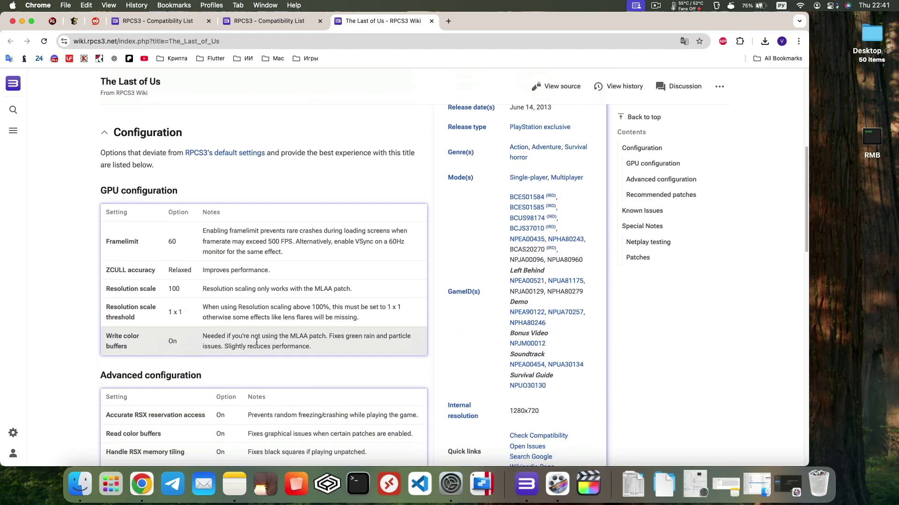
pyautogui.scroll(-7, 270, 305)
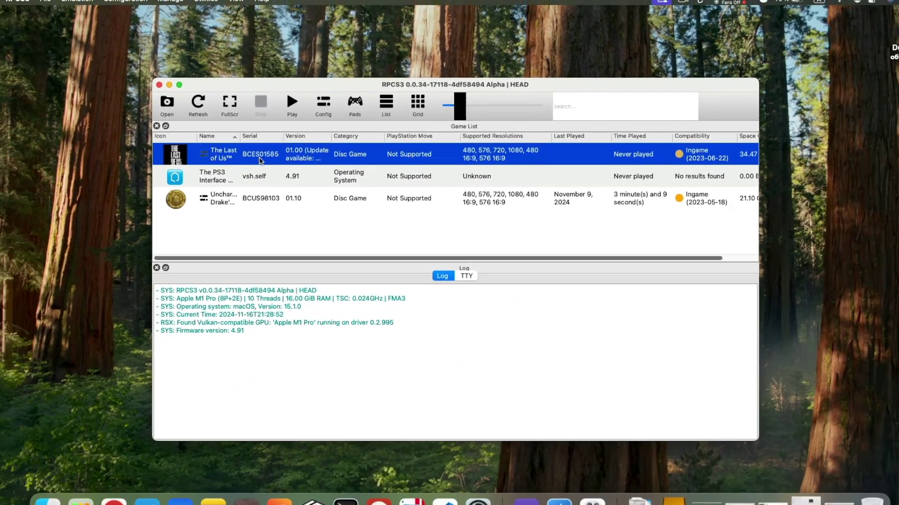
# Copy The Last of Us serial BCES01585 via Copy Info > Copy Serial
pyautogui.rightClick(259, 159)
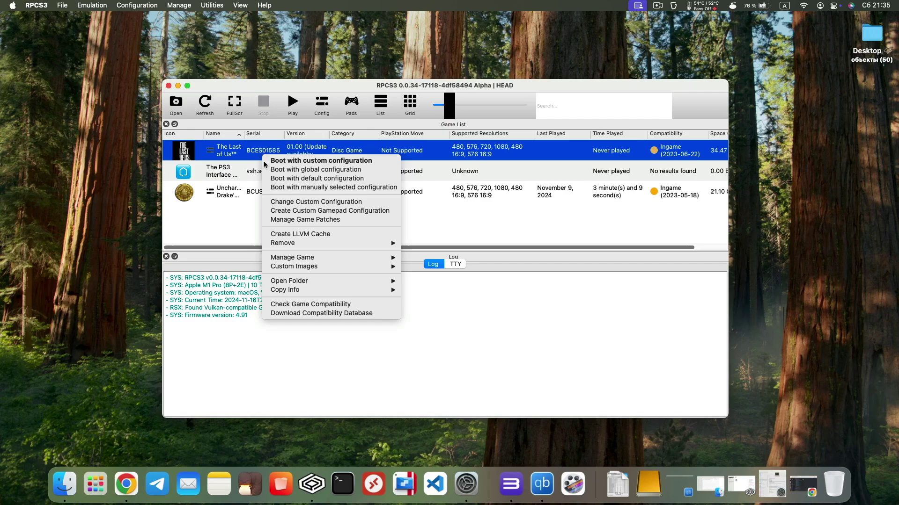
pyautogui.moveTo(302, 306)
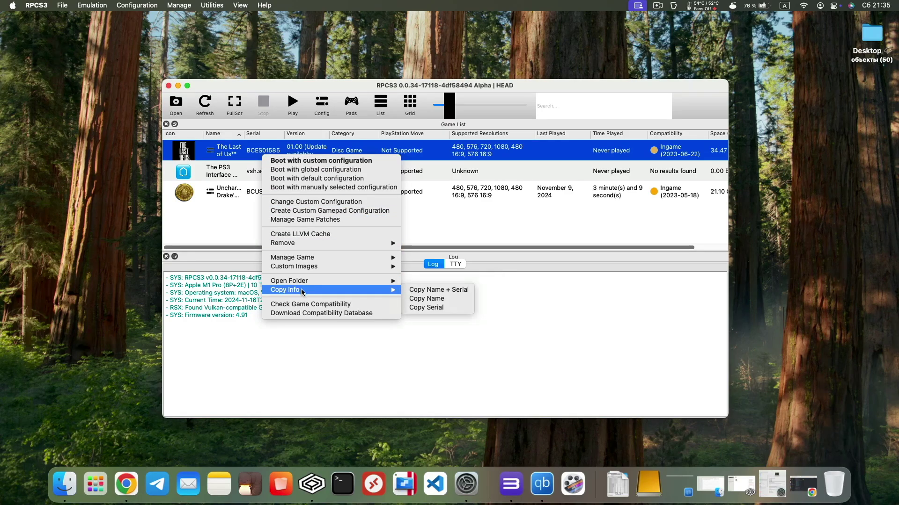
pyautogui.click(424, 307)
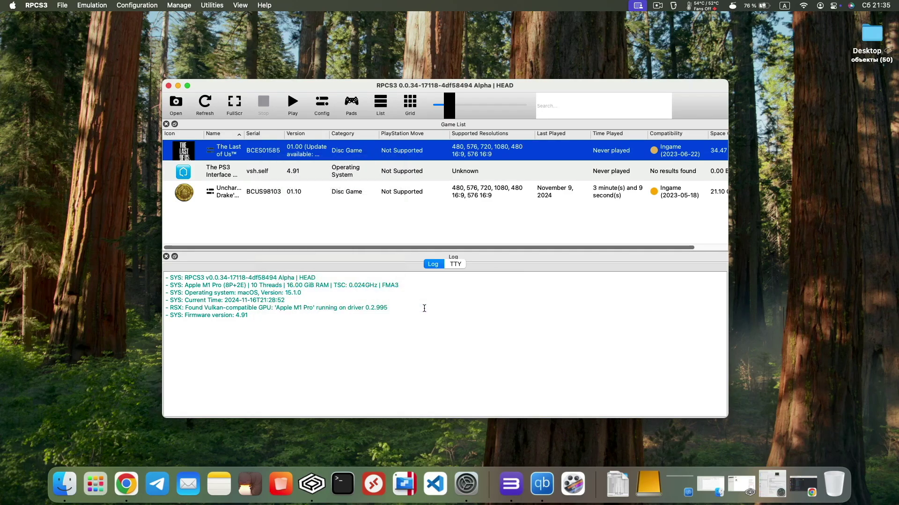
# Send '!psn check update' with the serial to the Discord bot, then return to RPCS3
pyautogui.click(127, 487)
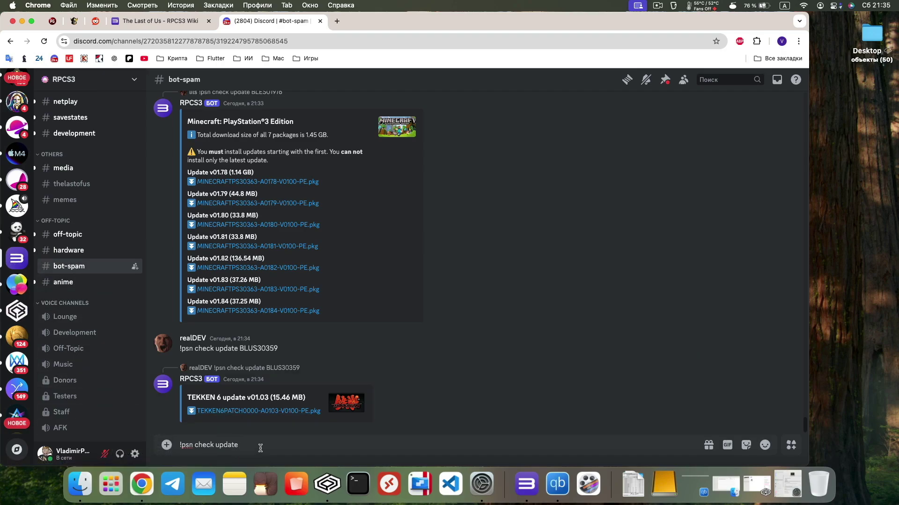
pyautogui.write('BCES01585')
pyautogui.press('Return')
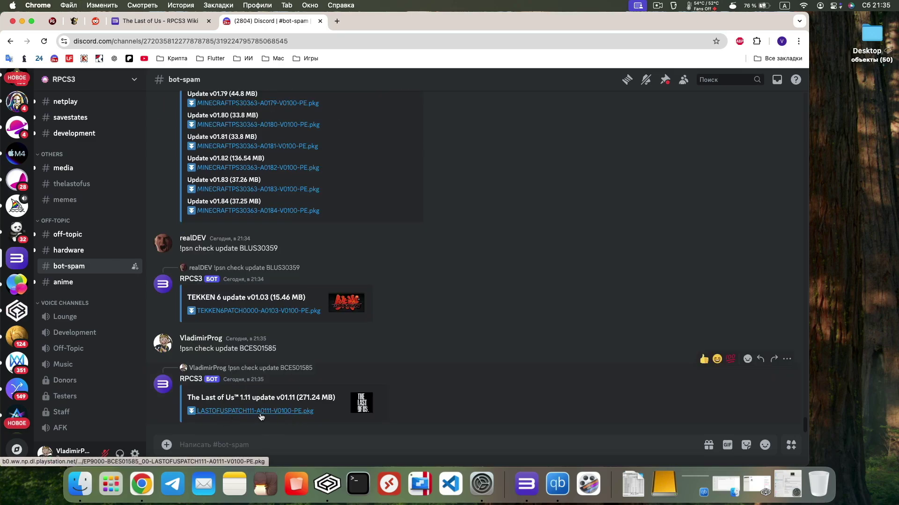
pyautogui.press('super+h')
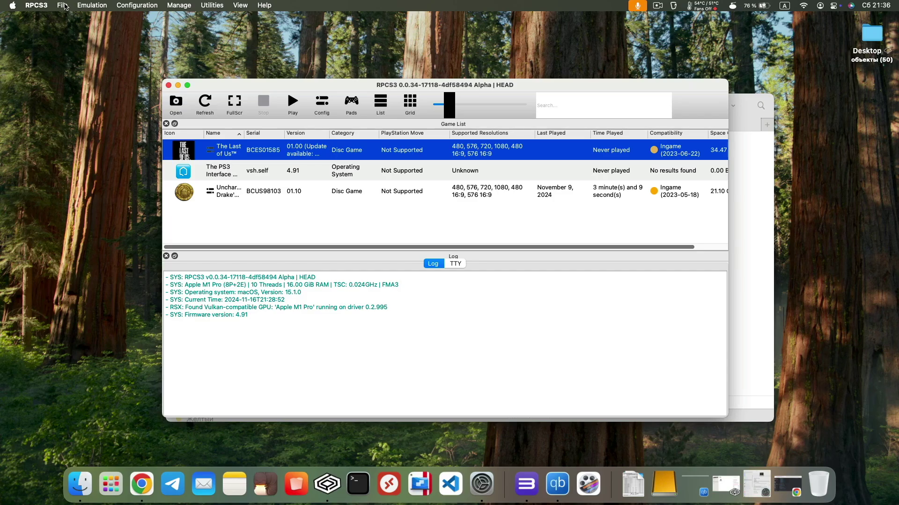
# Install the EP9000 LASTOFUSPATCH111 update package and select The Last of Us, now at 01.11
pyautogui.click(66, 6)
pyautogui.click(99, 93)
pyautogui.click(321, 93)
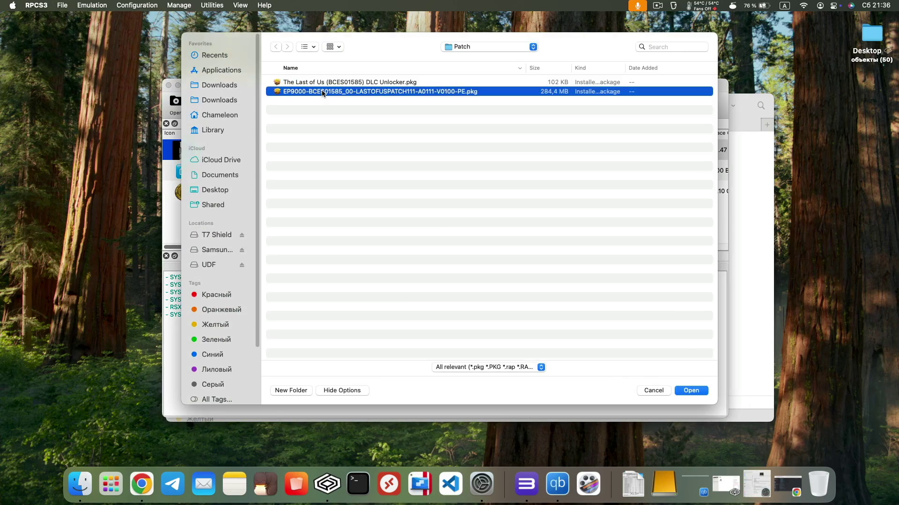
pyautogui.click(691, 390)
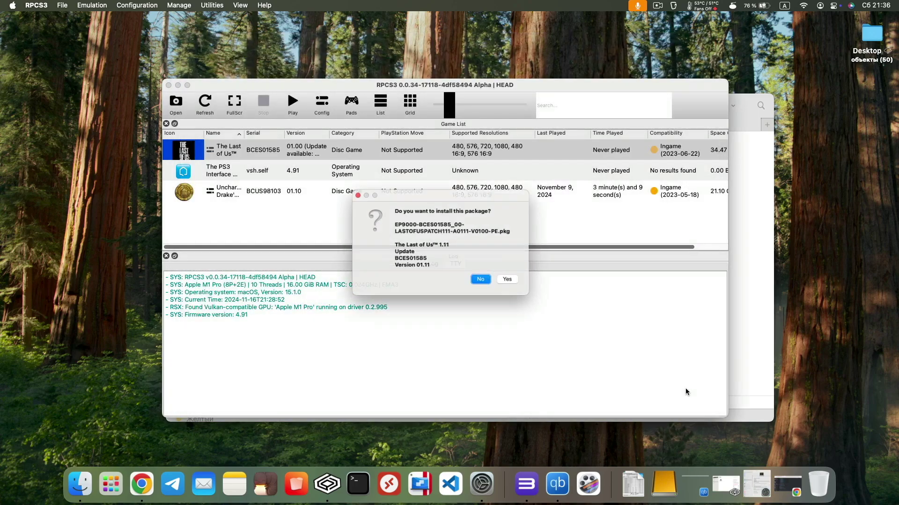
pyautogui.click(516, 284)
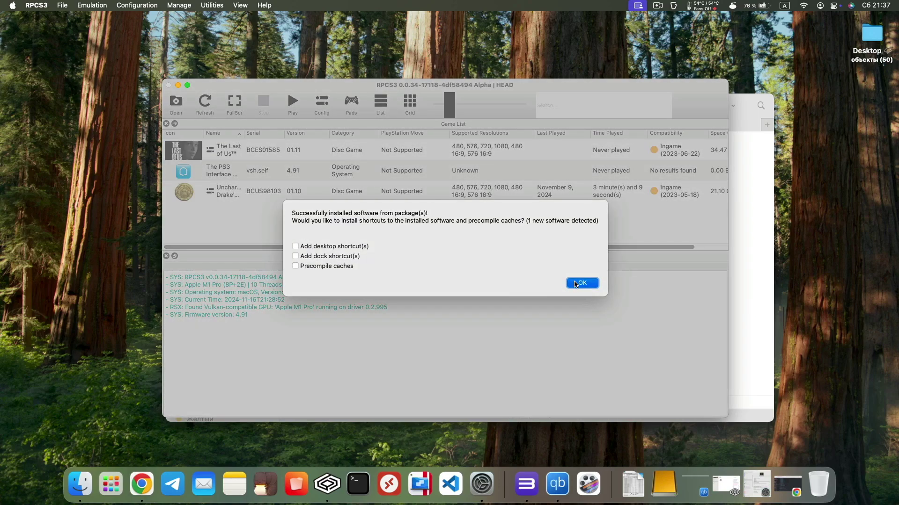
pyautogui.click(575, 284)
pyautogui.click(302, 154)
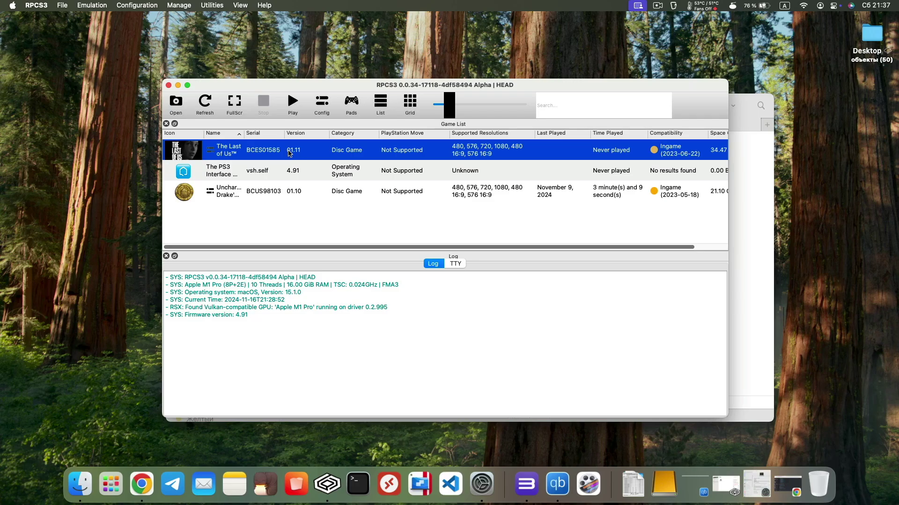
# Open The Last of Us Patch Manager and download the latest patches, already up to date
pyautogui.rightClick(257, 139)
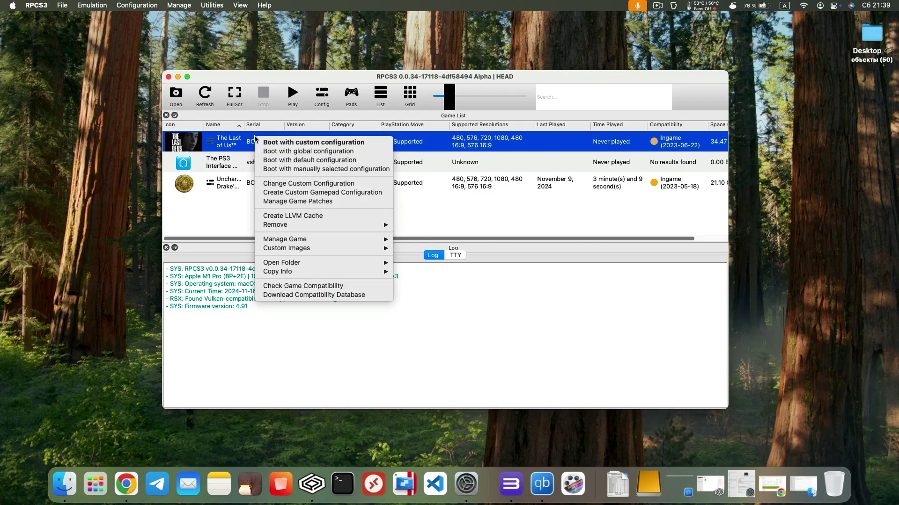
pyautogui.click(304, 201)
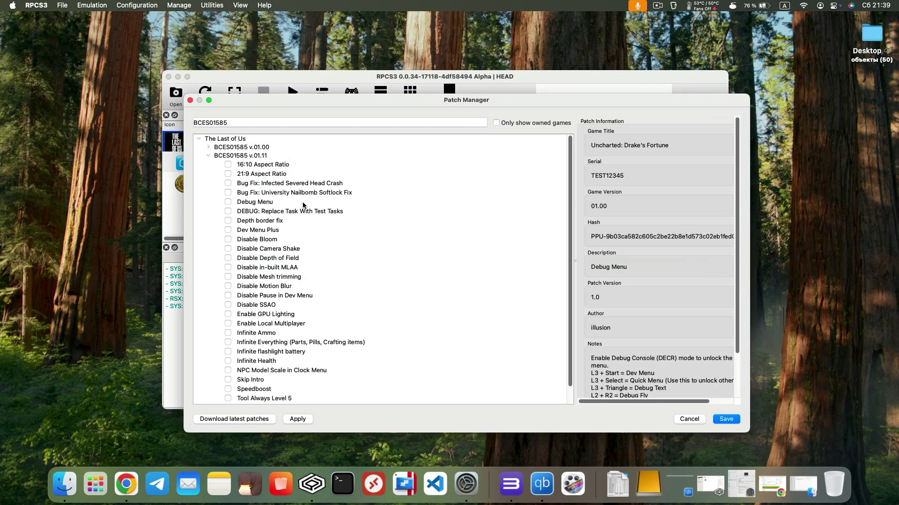
pyautogui.click(238, 419)
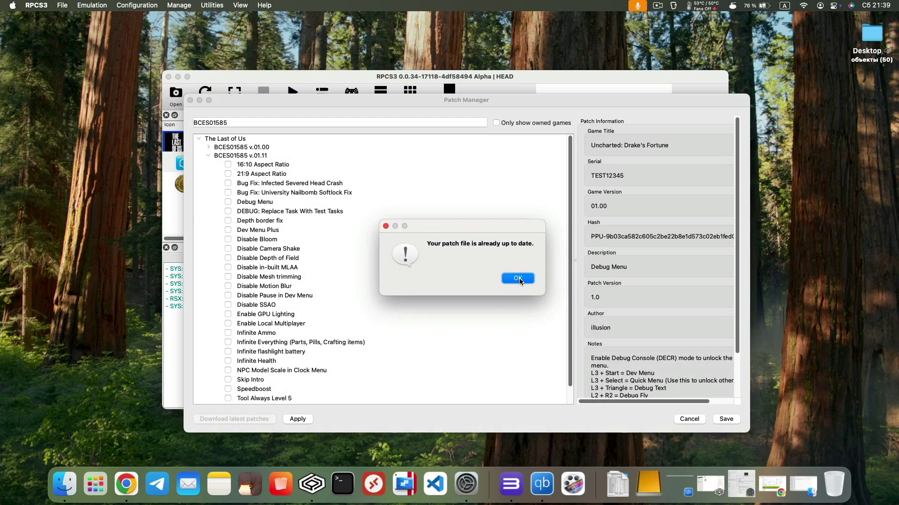
pyautogui.click(517, 279)
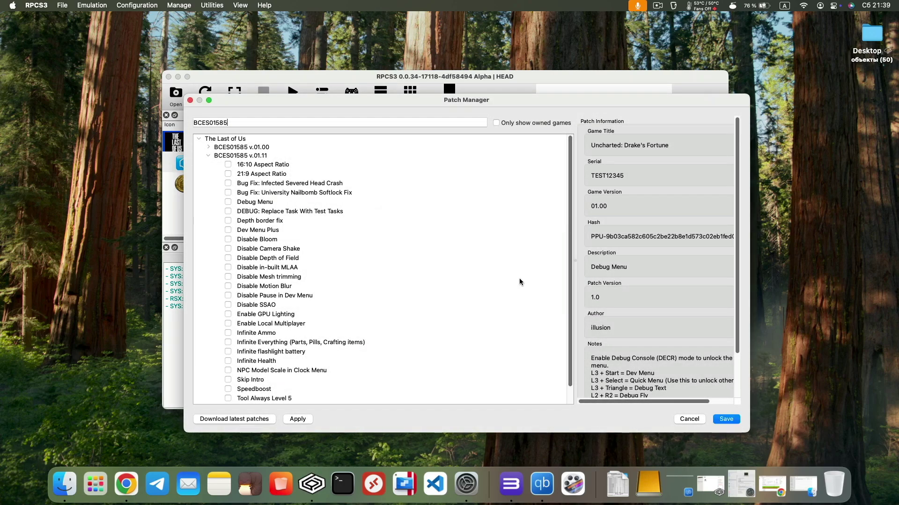
# In v01.11, tick the crash, softlock and depth-border fixes plus Disable Bloom, Motion Blur, SSAO and related patches
pyautogui.click(257, 155)
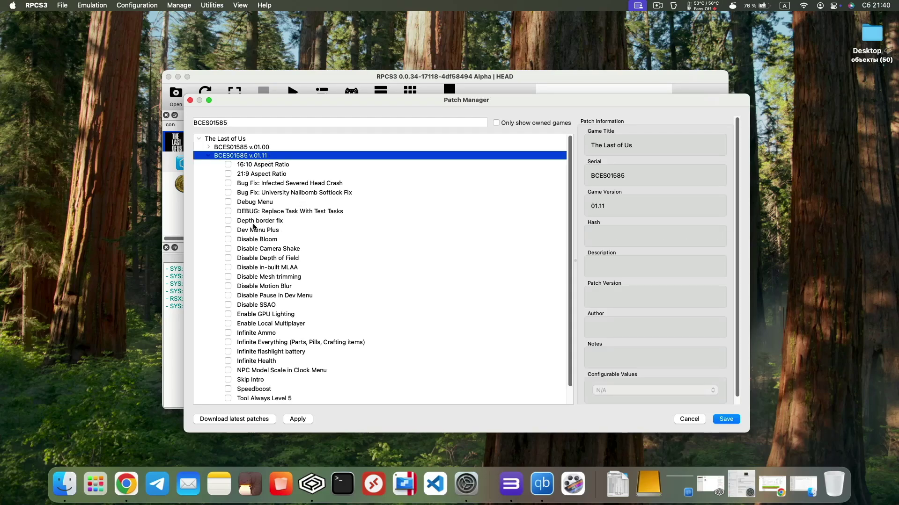
pyautogui.click(228, 184)
pyautogui.click(228, 192)
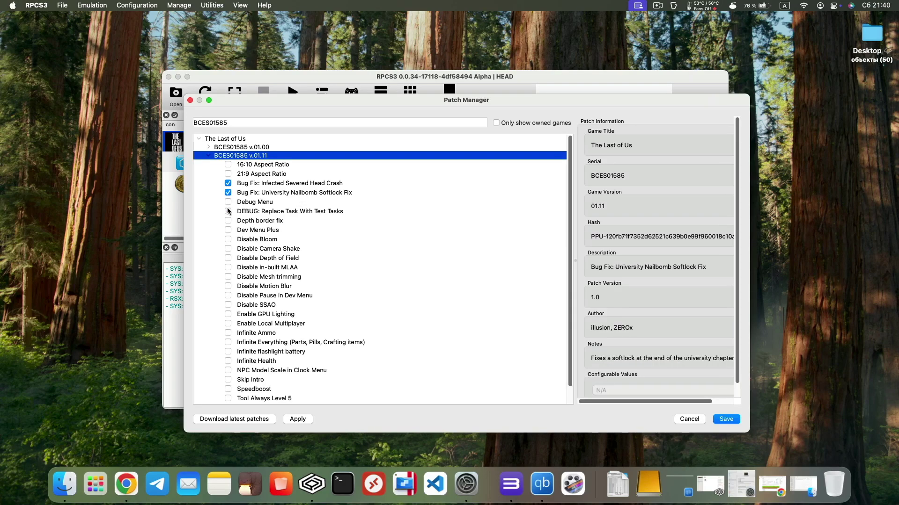
pyautogui.click(228, 220)
pyautogui.click(227, 240)
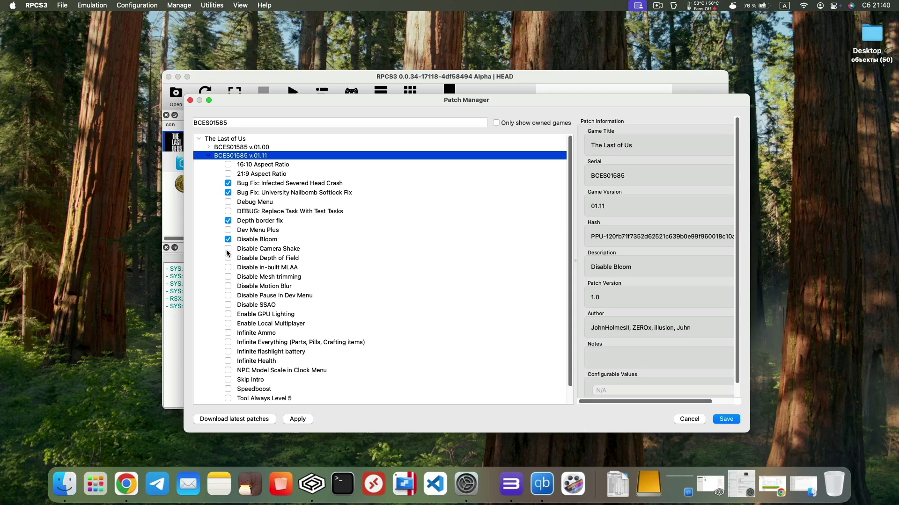
pyautogui.click(228, 248)
pyautogui.click(228, 258)
pyautogui.click(228, 267)
pyautogui.click(228, 277)
pyautogui.click(228, 286)
pyautogui.click(228, 295)
pyautogui.click(228, 305)
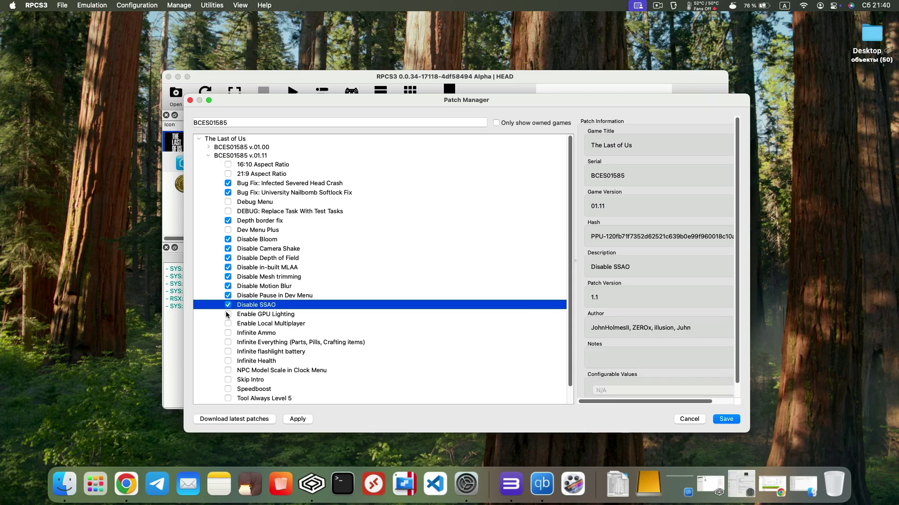
# Also tick Enable GPU Lighting, Skip Intro and the WCB/WDB Performance fix
pyautogui.click(228, 314)
pyautogui.click(227, 379)
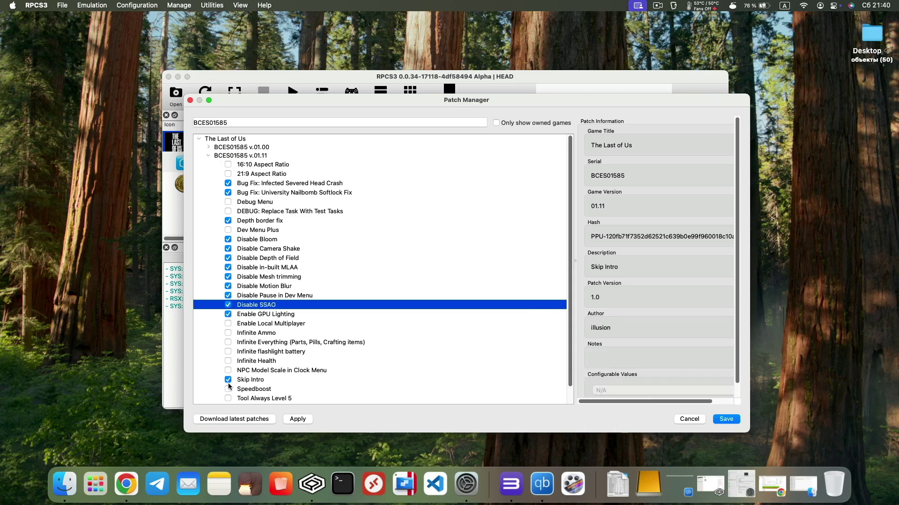
pyautogui.scroll(-1, 230, 389)
pyautogui.click(228, 401)
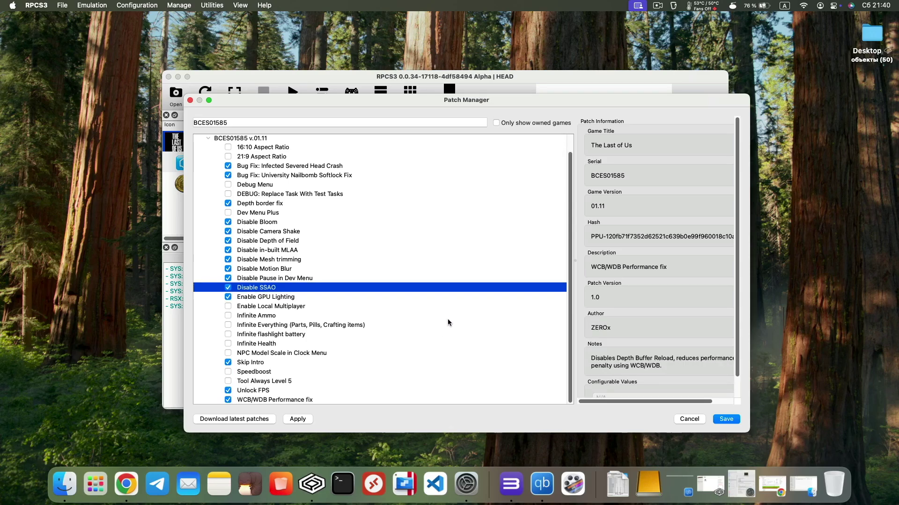
pyautogui.scroll(1, 514, 327)
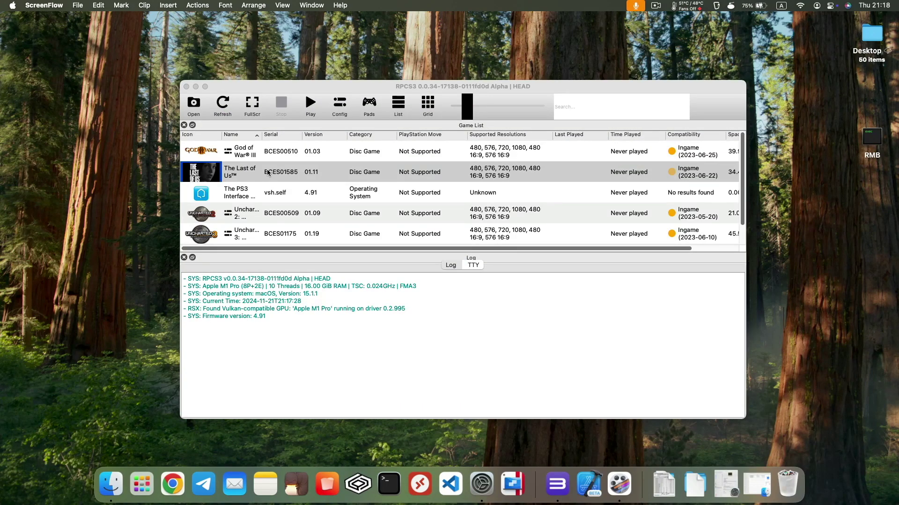
# Create a custom configuration for The Last of Us from global settings and review the GPU, Audio and I/O tabs
pyautogui.rightClick(268, 173)
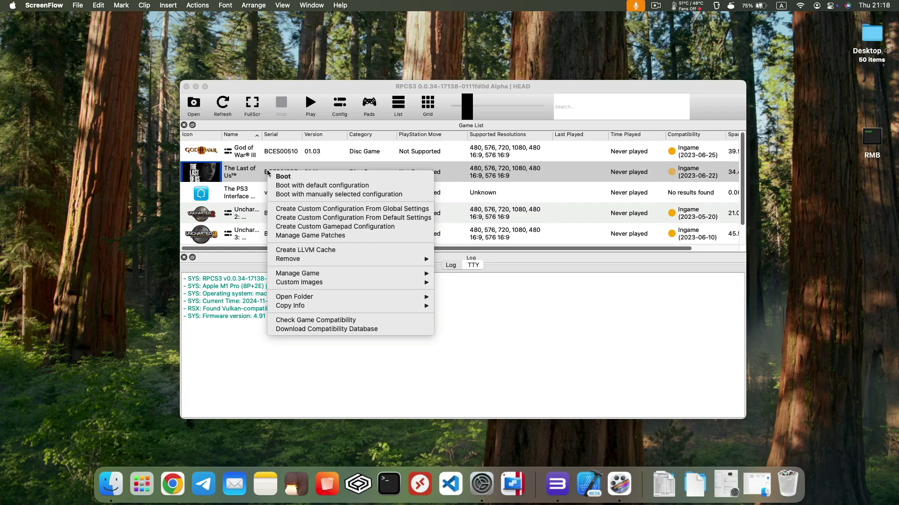
pyautogui.click(319, 208)
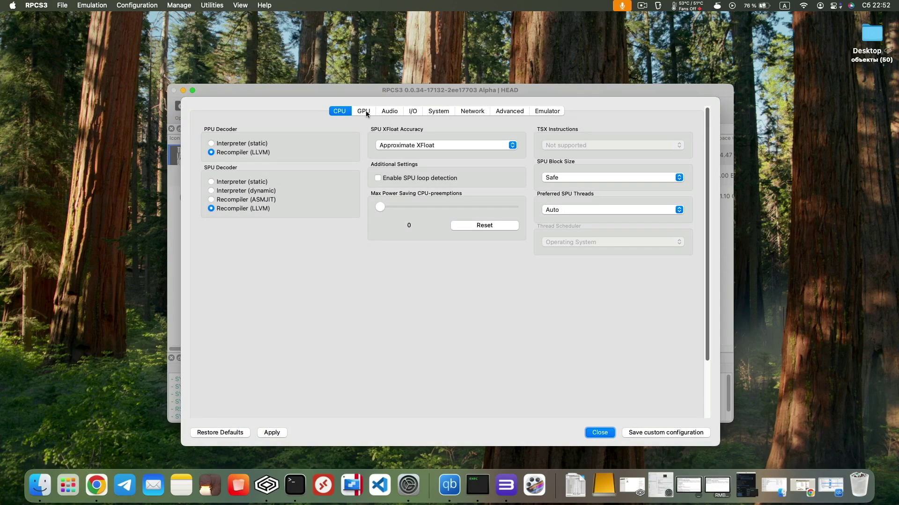
pyautogui.click(366, 113)
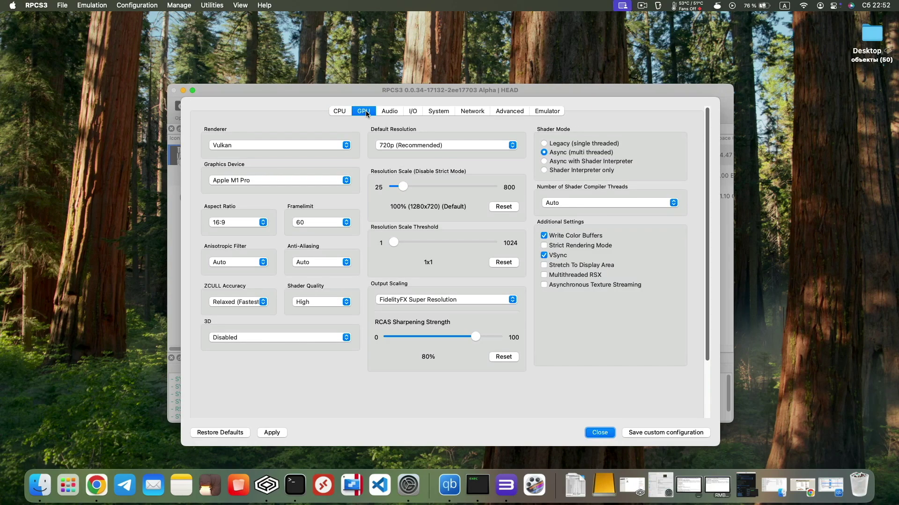
pyautogui.click(394, 112)
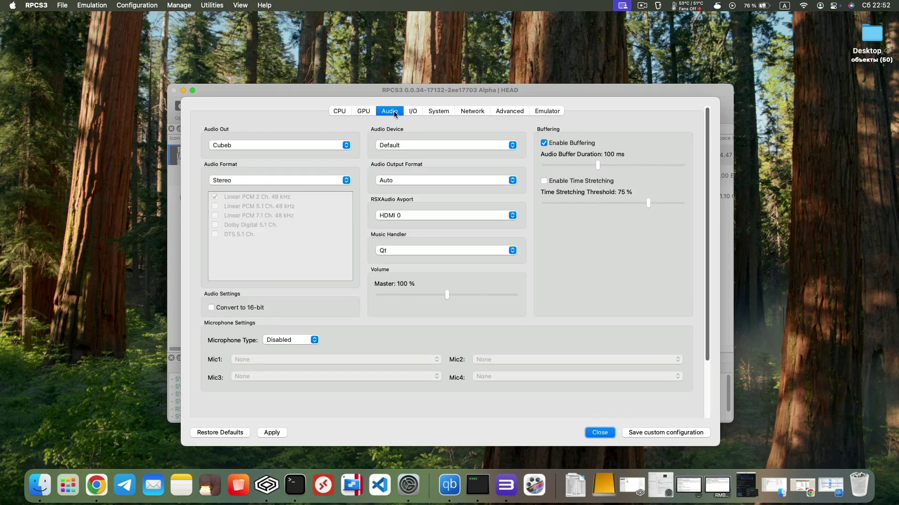
pyautogui.click(419, 110)
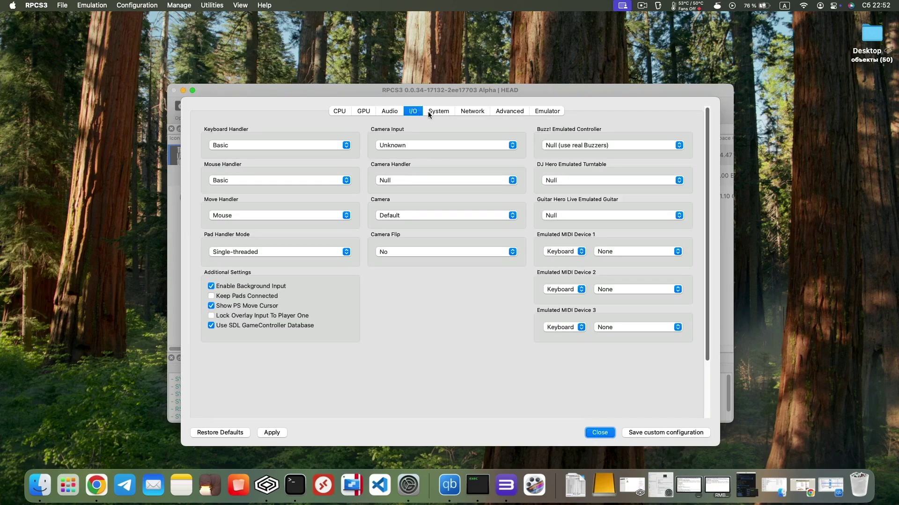
# Review the System, Network, Advanced and Emulator settings, then save the custom configuration
pyautogui.click(439, 112)
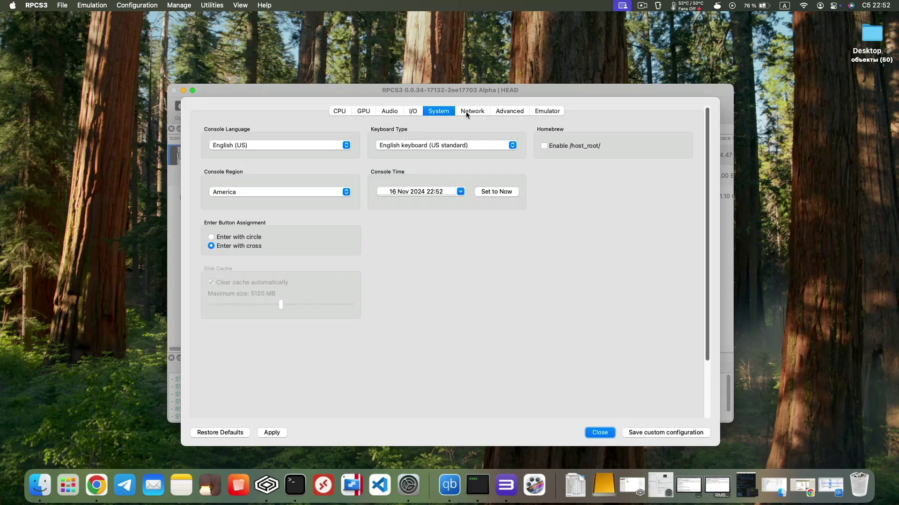
pyautogui.click(474, 112)
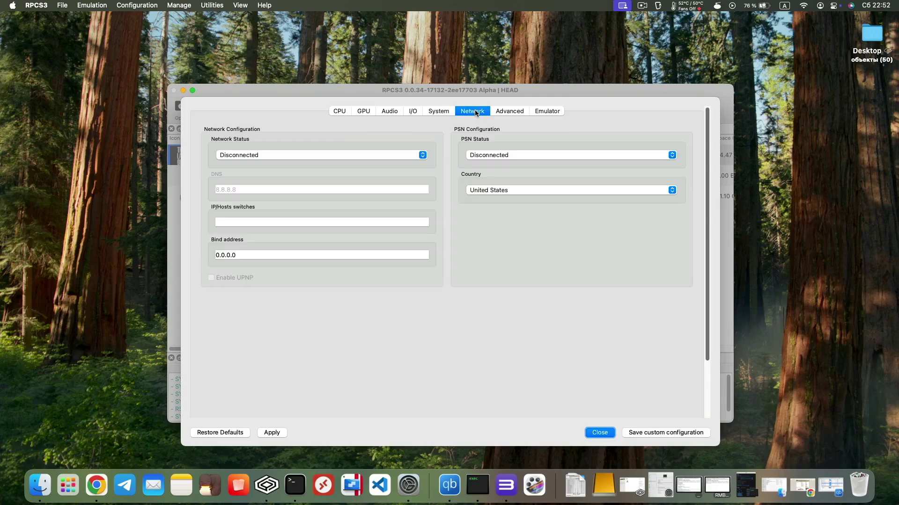
pyautogui.click(508, 113)
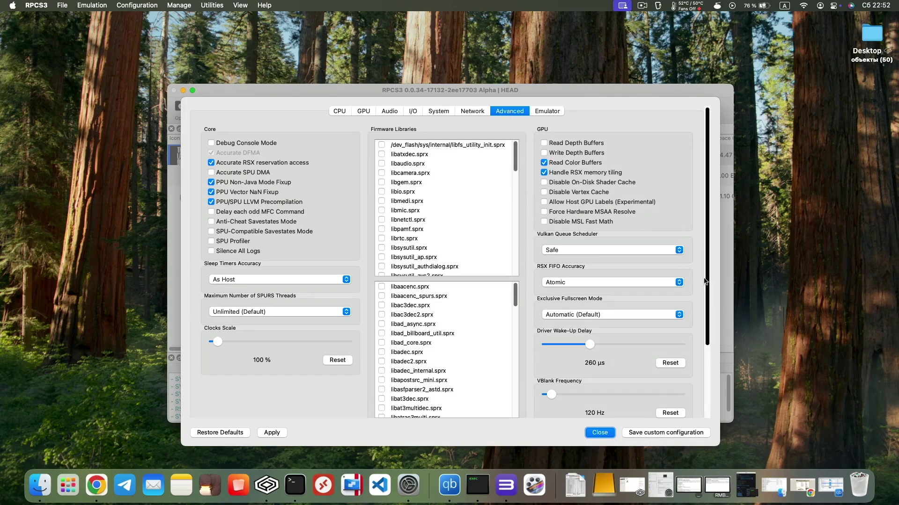
pyautogui.moveTo(710, 284)
pyautogui.mouseDown()
pyautogui.moveTo(712, 339)
pyautogui.moveTo(713, 277)
pyautogui.mouseUp()
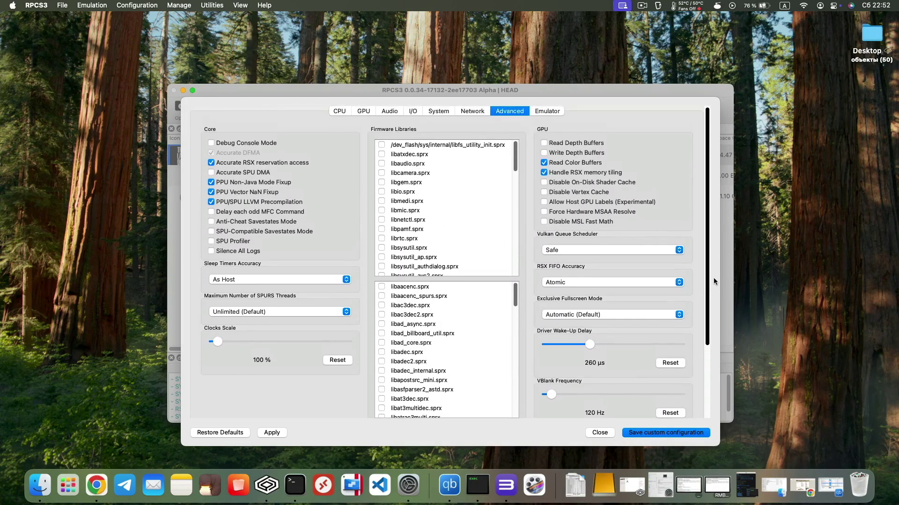
pyautogui.click(547, 112)
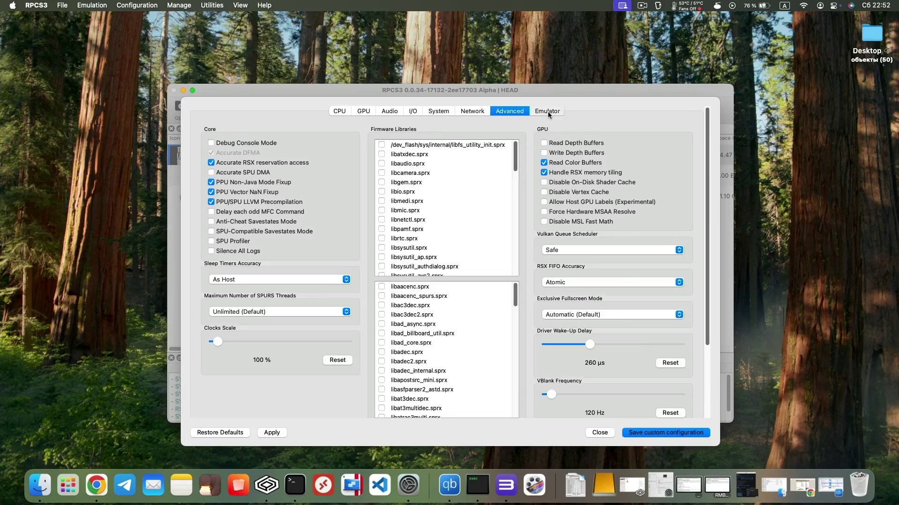
pyautogui.scroll(-3, 710, 236)
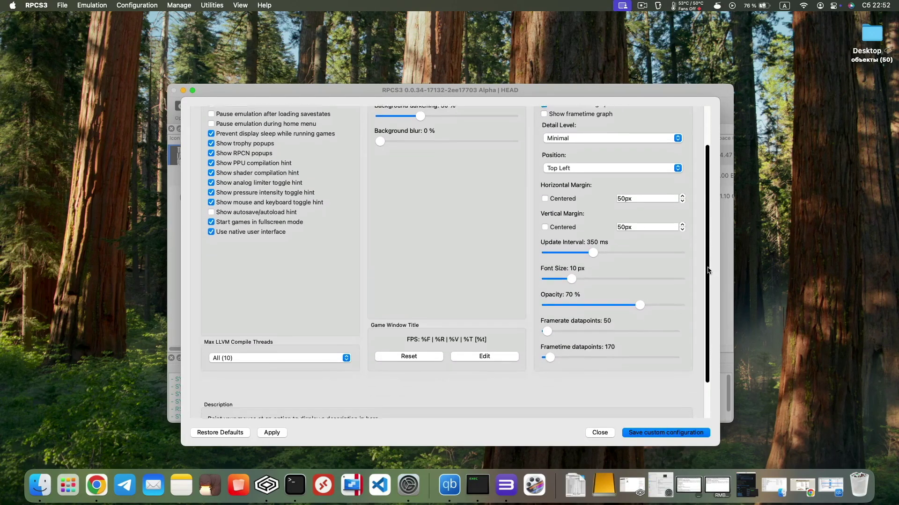
pyautogui.scroll(3, 710, 236)
pyautogui.click(677, 433)
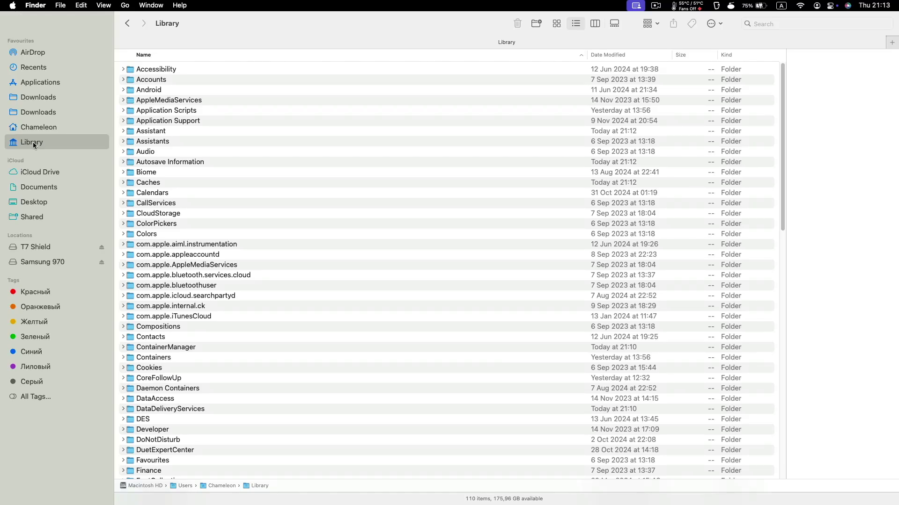
# Open config_BCES01585.yml from Application Support > rpcs3 > custom_configs in Xcode
pyautogui.click(190, 121)
pyautogui.doubleClick(191, 120)
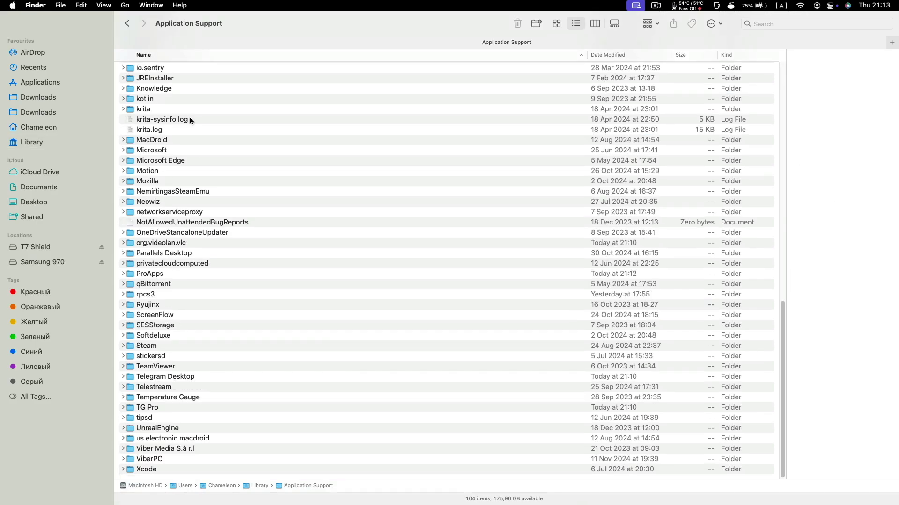
pyautogui.click(145, 294)
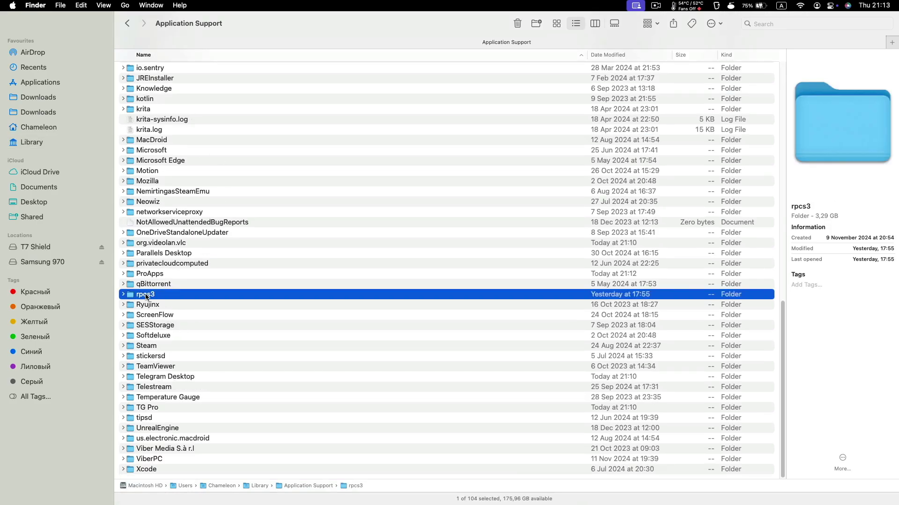
pyautogui.doubleClick(145, 294)
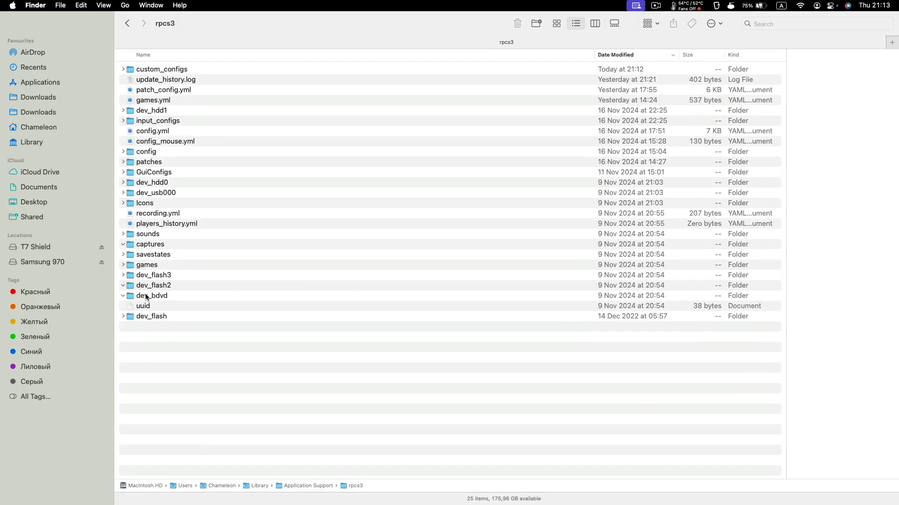
pyautogui.doubleClick(157, 71)
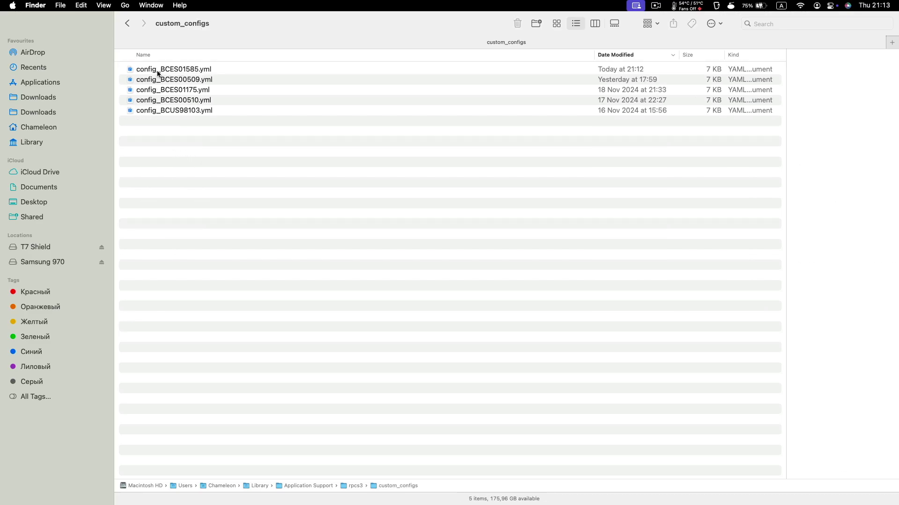
pyautogui.click(181, 71)
pyautogui.doubleClick(190, 70)
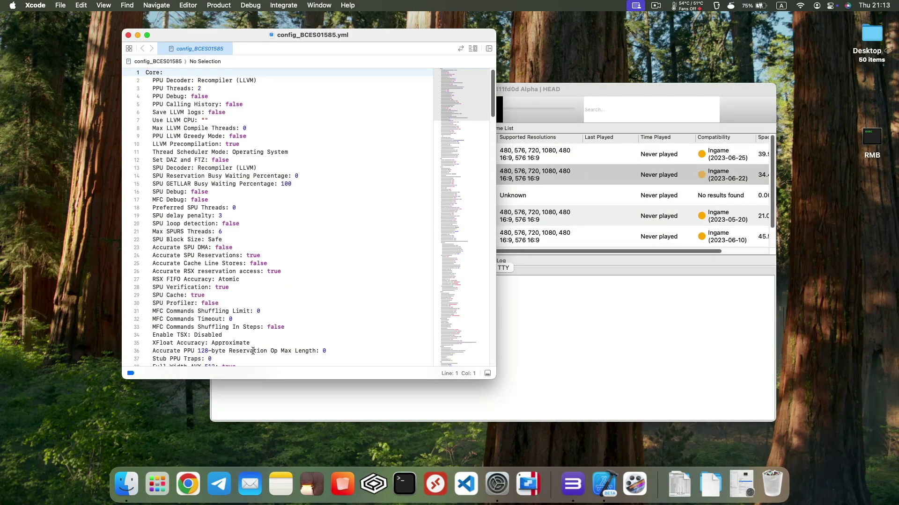
# Change the Stub PPU Traps value on line 37 to 1 and save config_BCES01585.yml
pyautogui.doubleClick(209, 358)
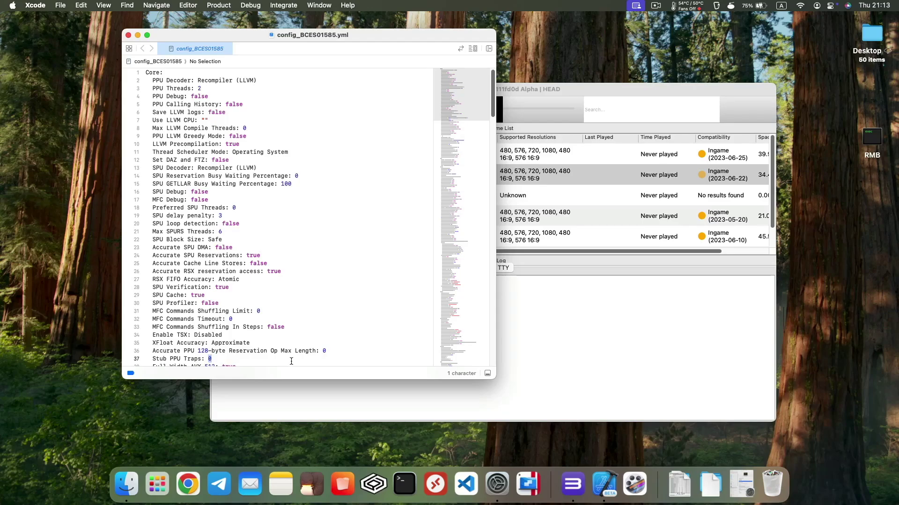
pyautogui.write('1')
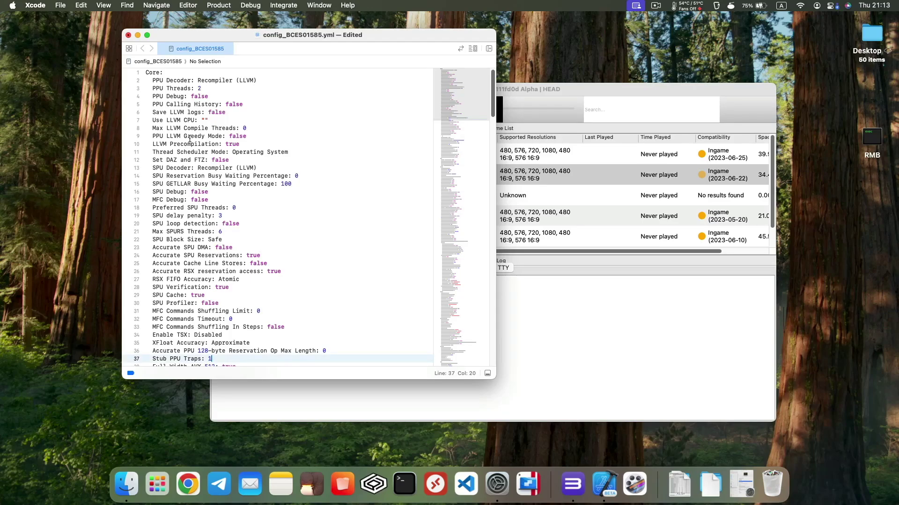
pyautogui.click(63, 5)
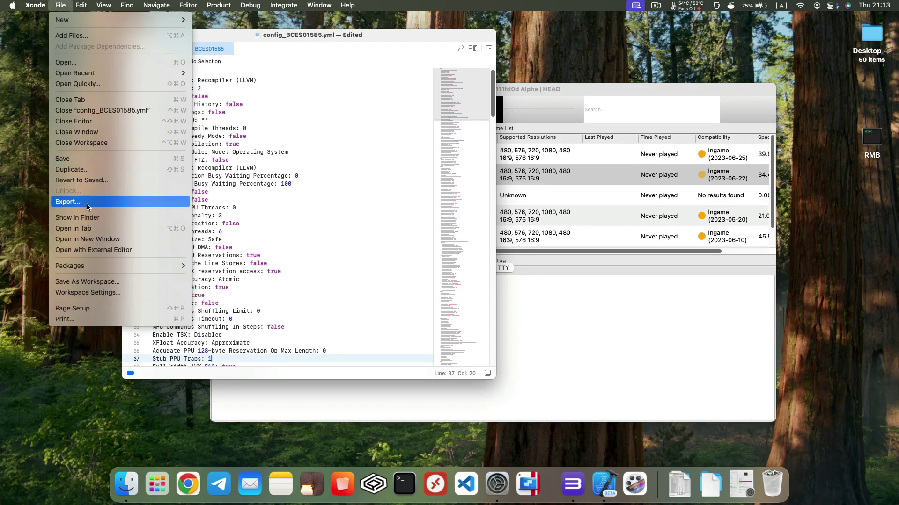
pyautogui.click(79, 159)
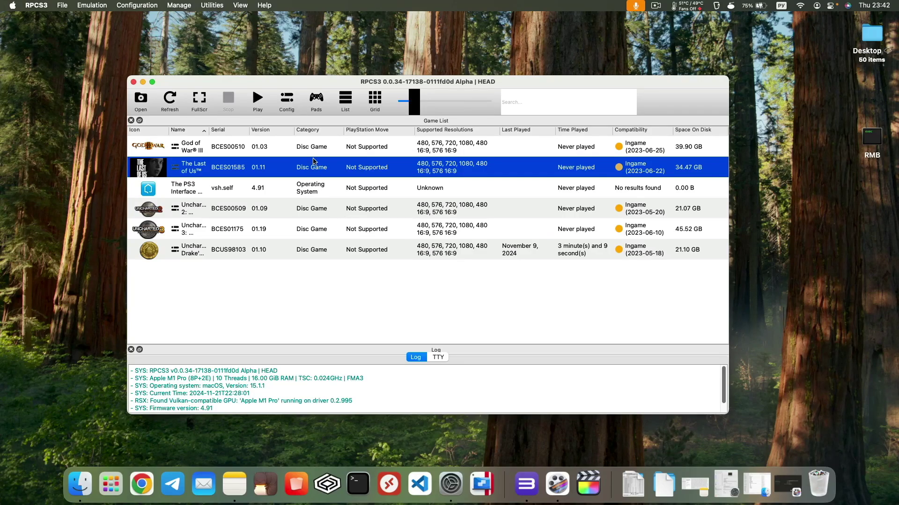
# Keep Keyboard as Player 1's input handler in the pad settings and save them
pyautogui.click(316, 100)
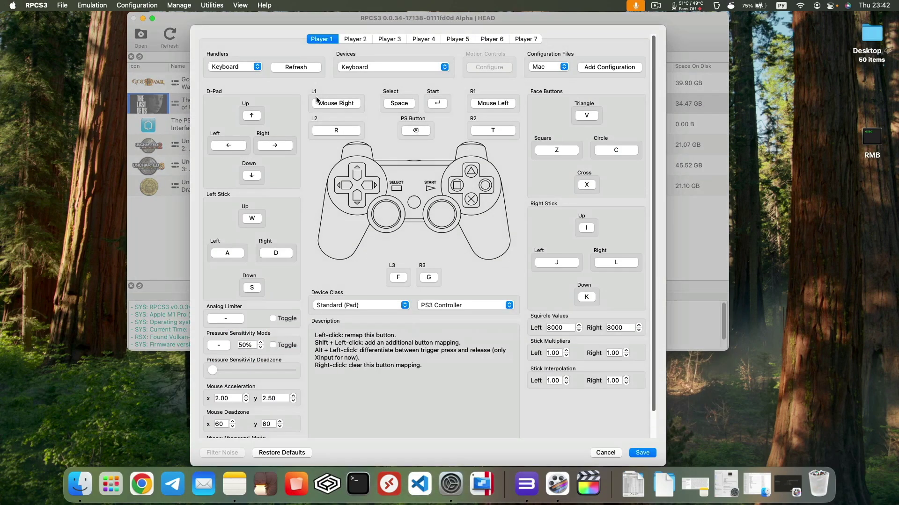
pyautogui.click(257, 66)
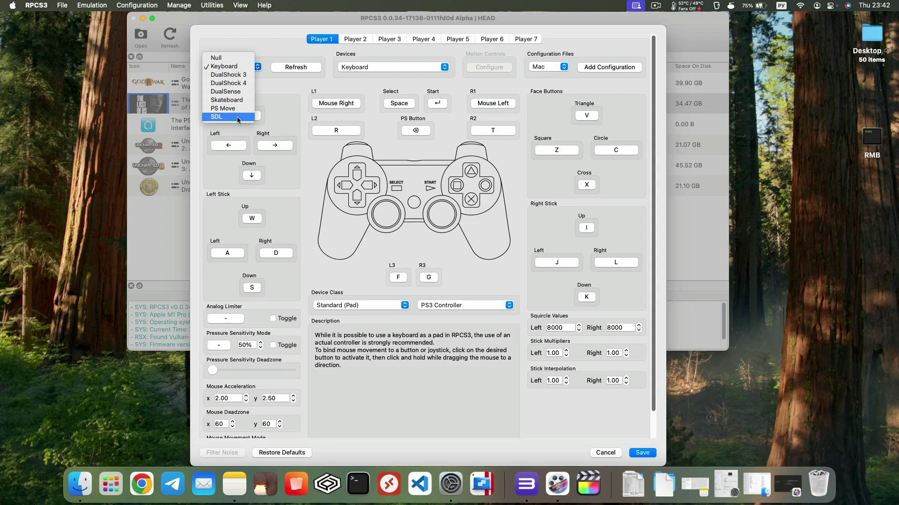
pyautogui.click(241, 67)
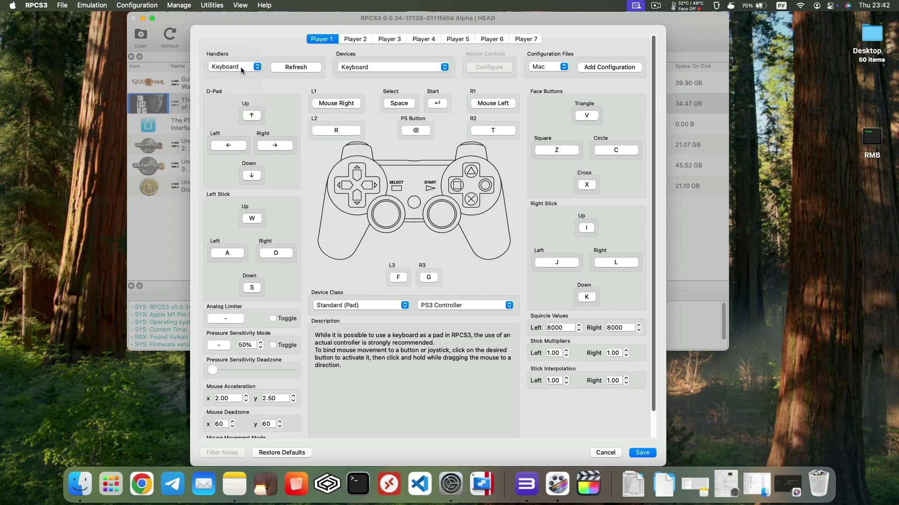
pyautogui.click(642, 452)
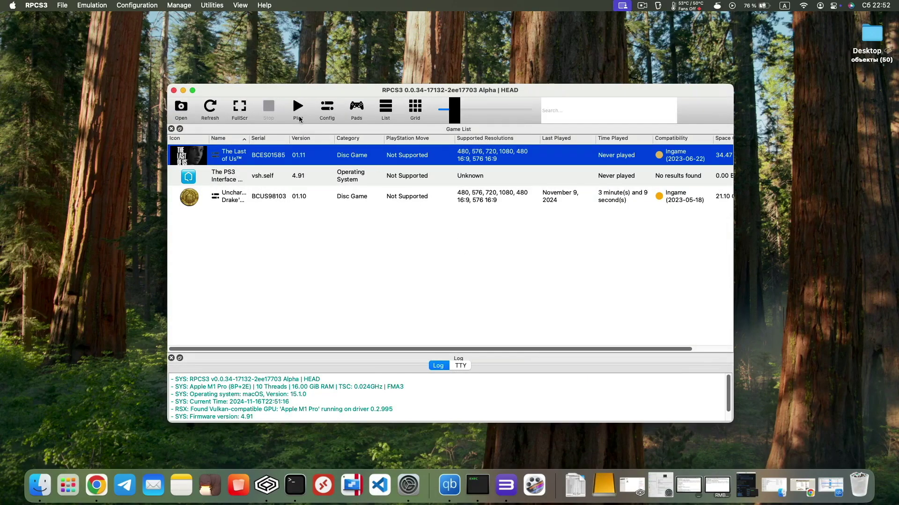
# Boot The Last of Us from the game list so it starts preloading cached shaders
pyautogui.click(298, 107)
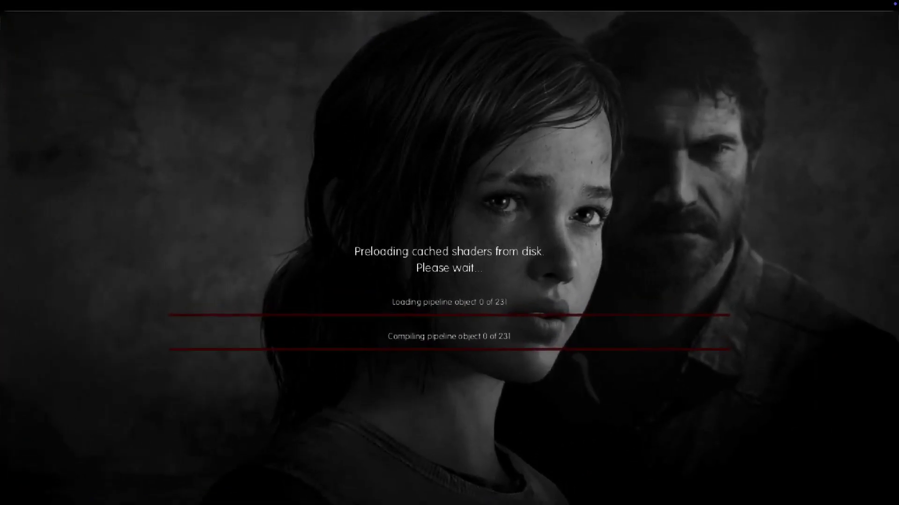